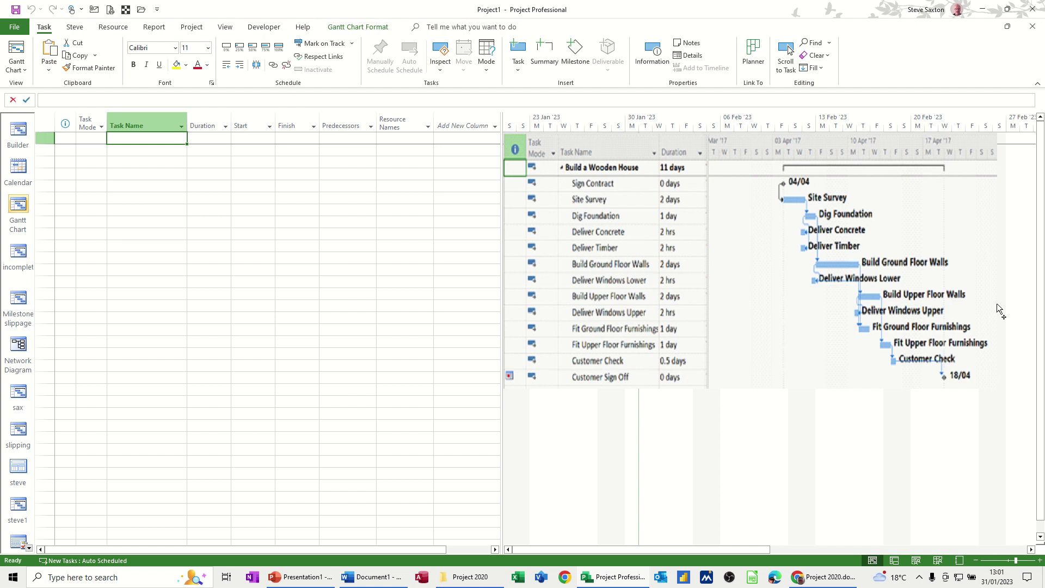
# Enter 'Build a Wooden House' and 'Sign Contract' with a 0-day duration.
pyautogui.click(688, 279)
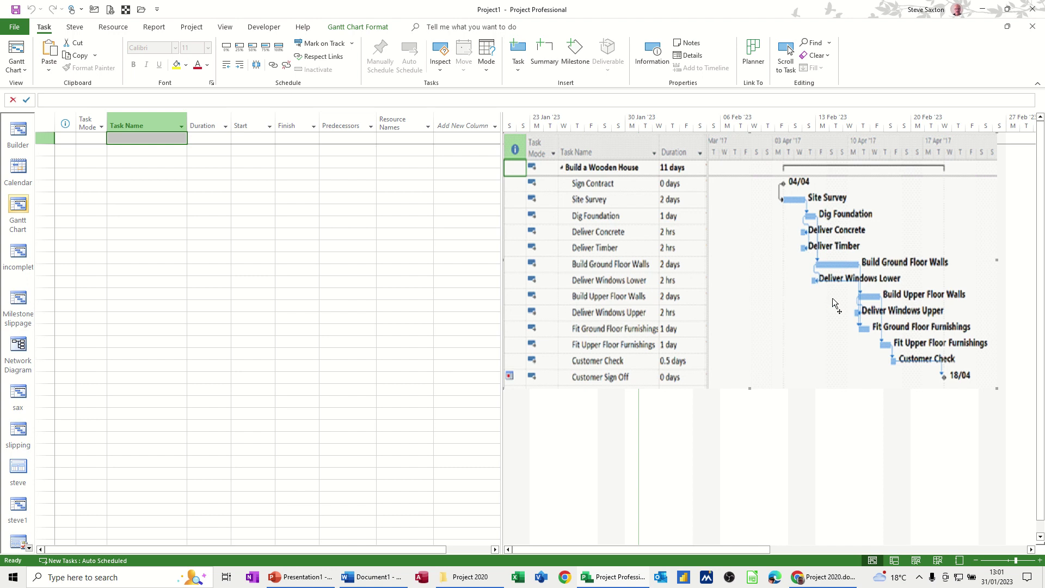
pyautogui.click(147, 139)
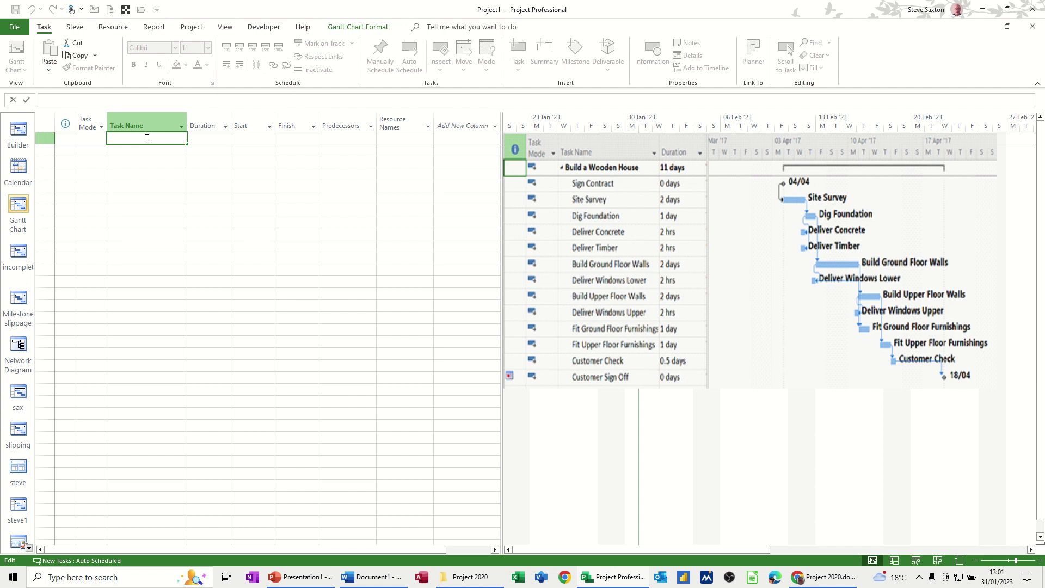
pyautogui.write('Build a Wo')
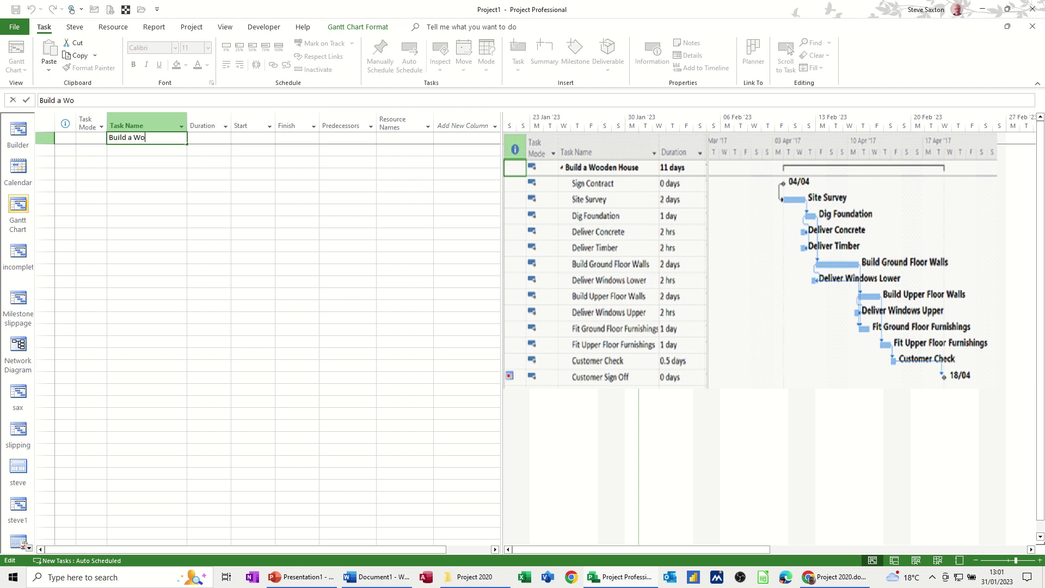
pyautogui.write('oden House')
pyautogui.press('Return')
pyautogui.write('Si')
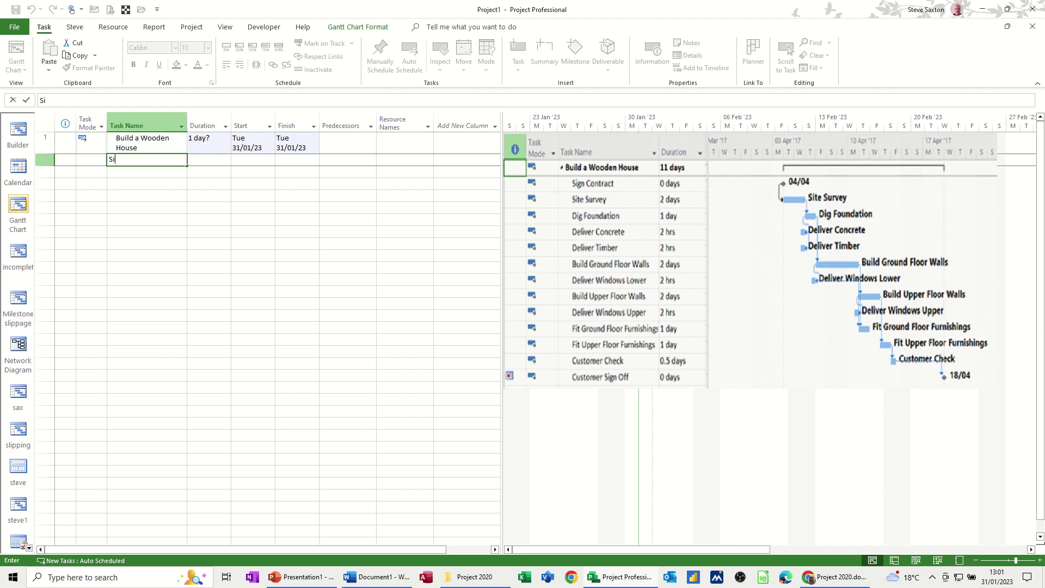
pyautogui.write('gn Contract')
pyautogui.press('Tab')
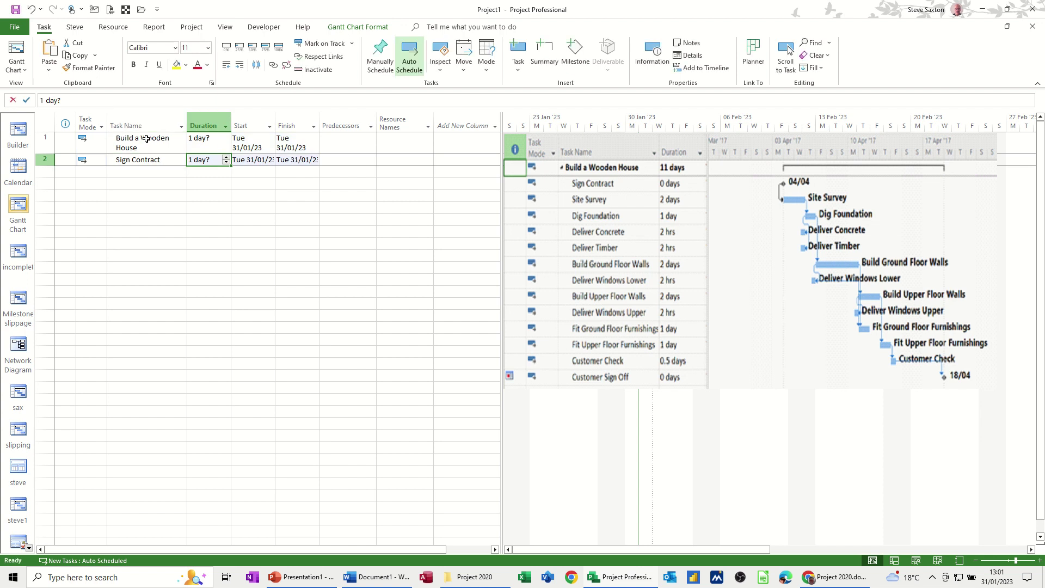
pyautogui.write('0')
pyautogui.press('Return')
# Add the tasks 'Dig Foundation', 'Delver Concrete' and 'Deliver Timber'.
pyautogui.press('Left')
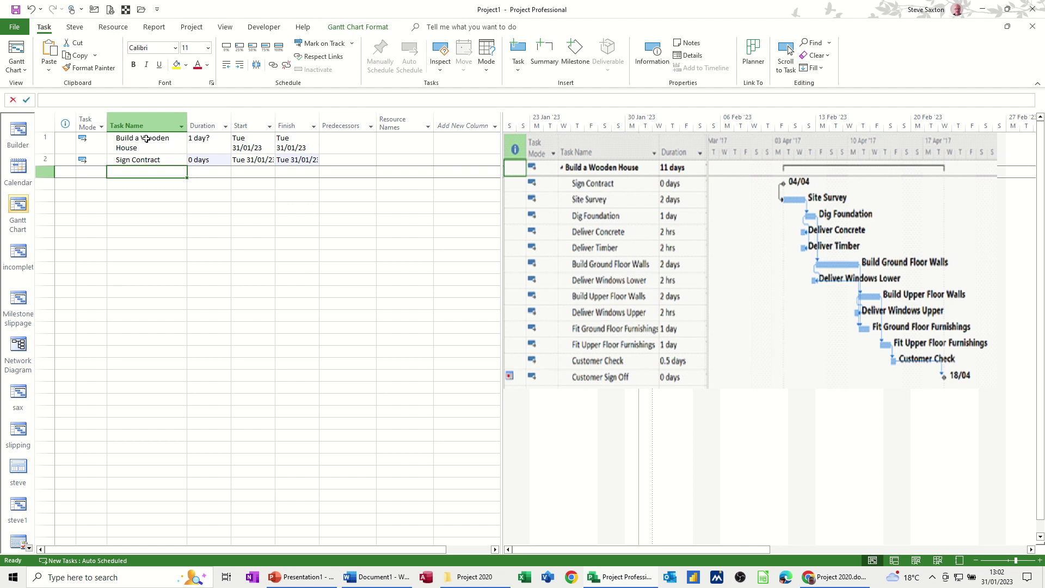
pyautogui.write('Dig')
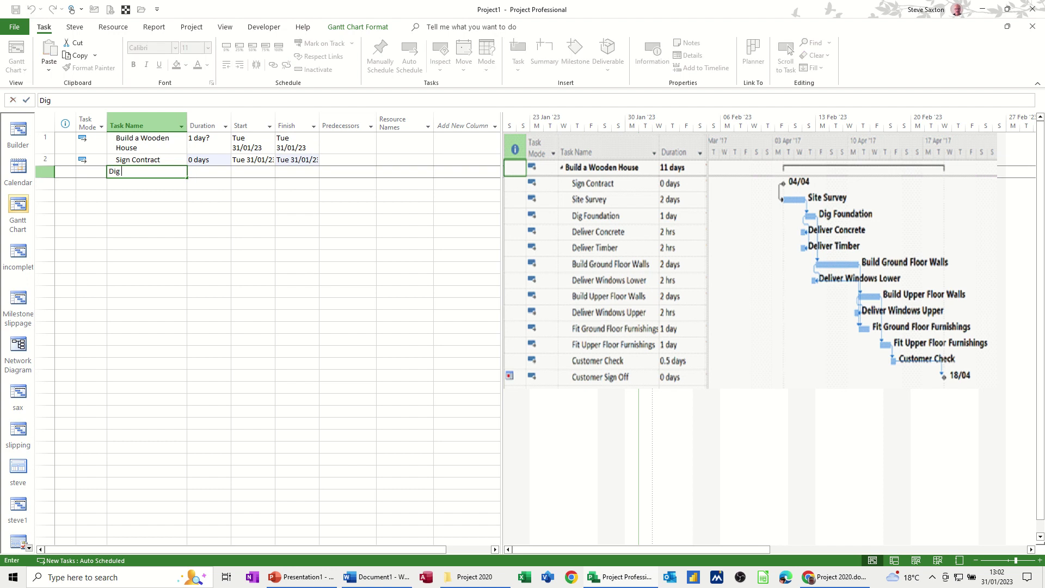
pyautogui.write(' Foundation')
pyautogui.press('Return')
pyautogui.write('Del')
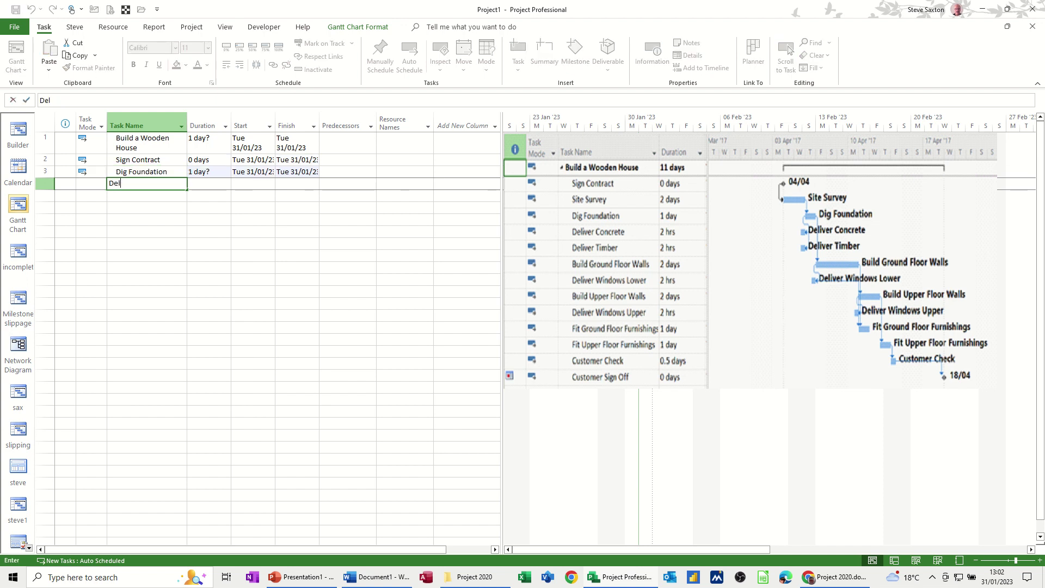
pyautogui.write('ver Concrete')
pyautogui.press('Return')
pyautogui.write('Del')
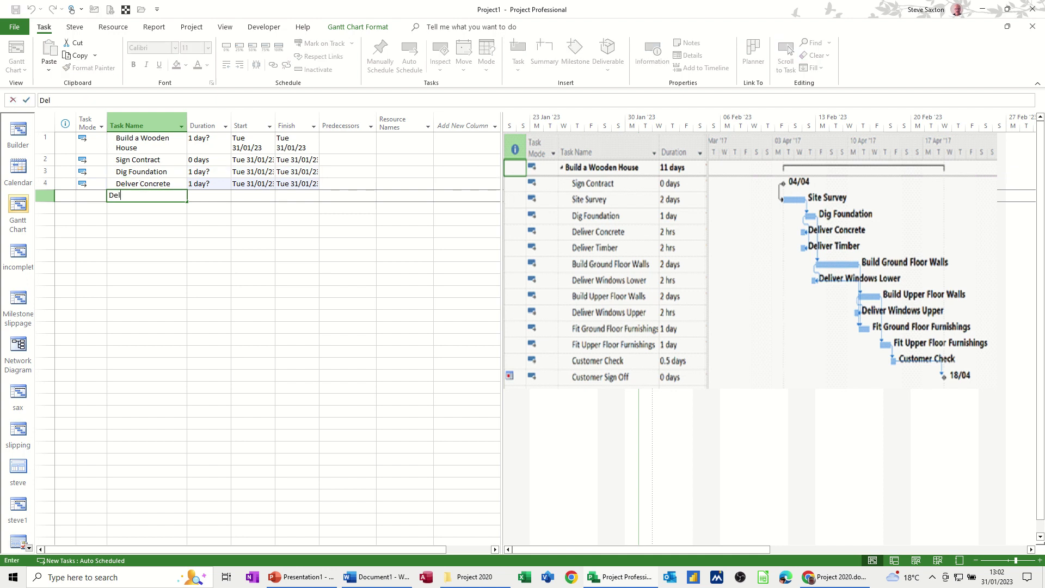
pyautogui.write('iver Timber')
# Add 'Build Ground floor walls' and 'Deliver windows lower' as tasks 6 and 7.
pyautogui.press('Return')
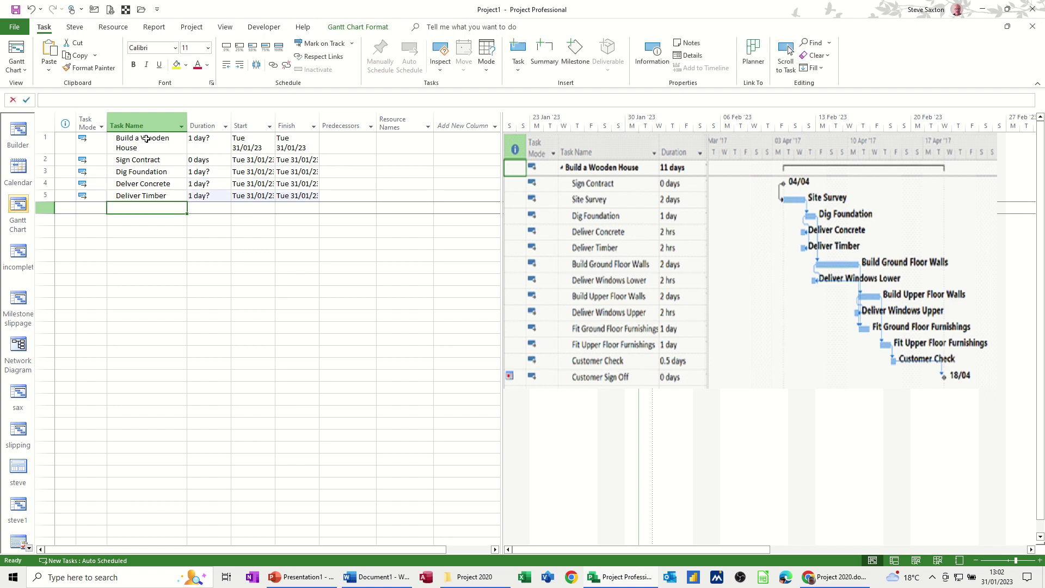
pyautogui.write('Build Gr')
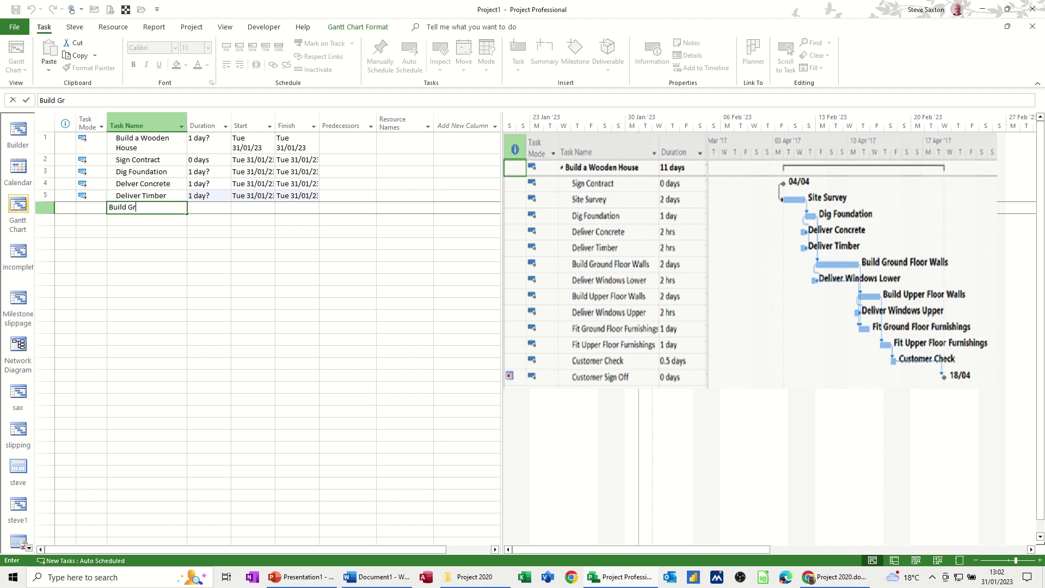
pyautogui.write('ound floor walls')
pyautogui.press('Return')
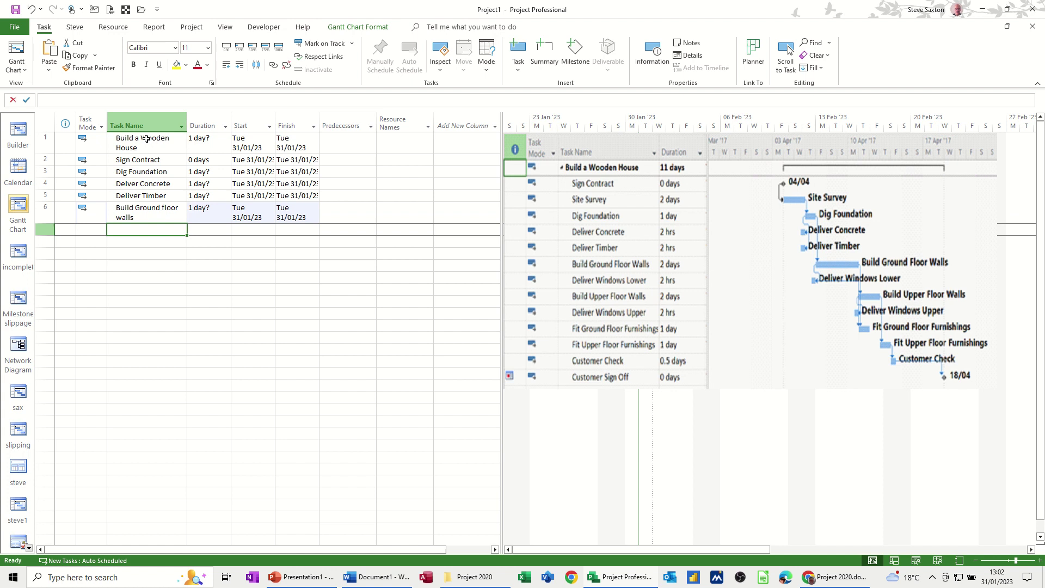
pyautogui.write('Deliver')
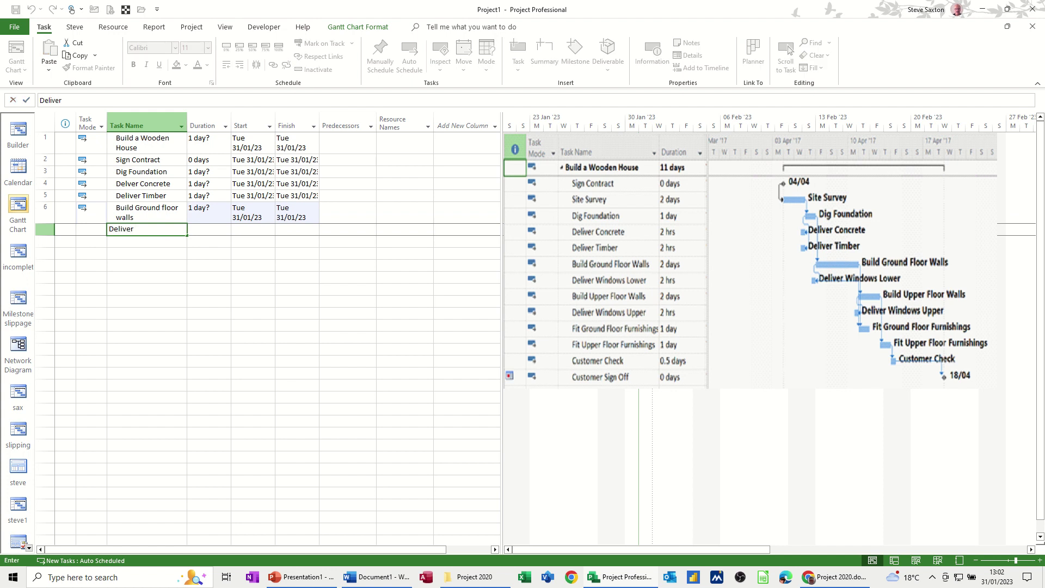
pyautogui.write(' windows lower')
pyautogui.press('Return')
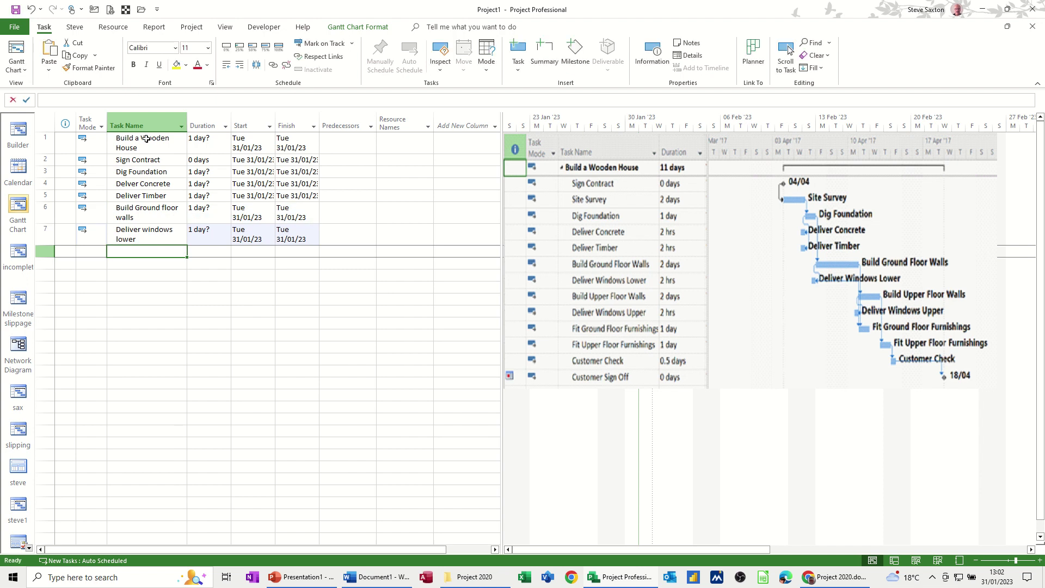
# Add 'Build upper floor walls' and 'Deliver windows upper' as tasks 8 and 9.
pyautogui.write('Build ')
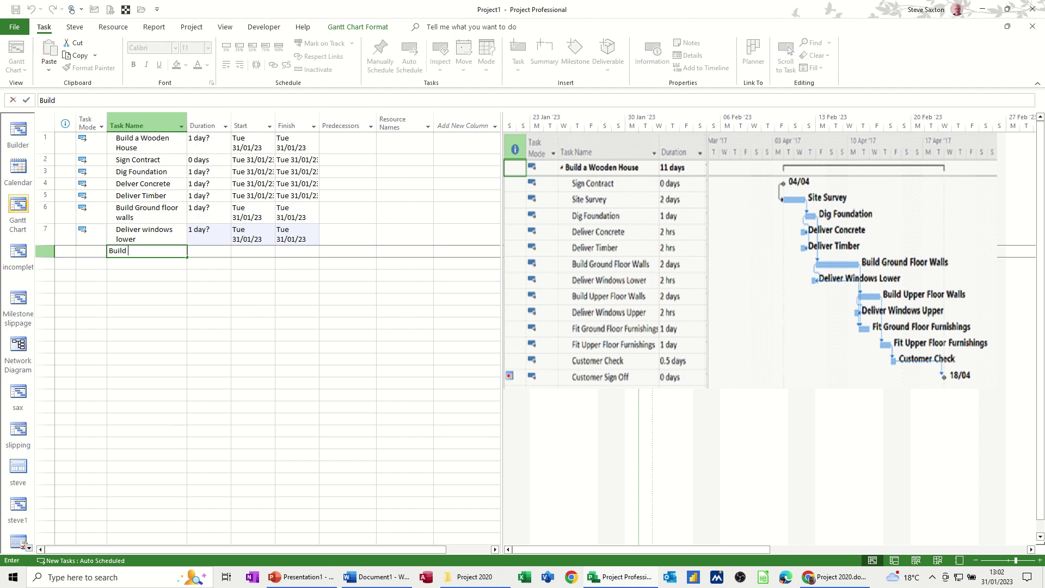
pyautogui.write('upper floor walls')
pyautogui.press('Return')
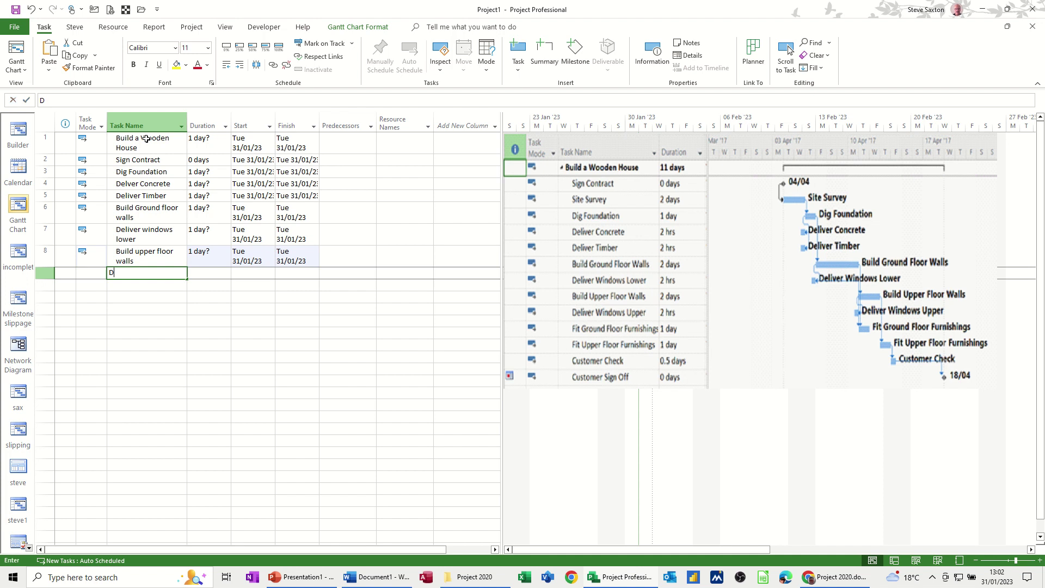
pyautogui.write('Delive')
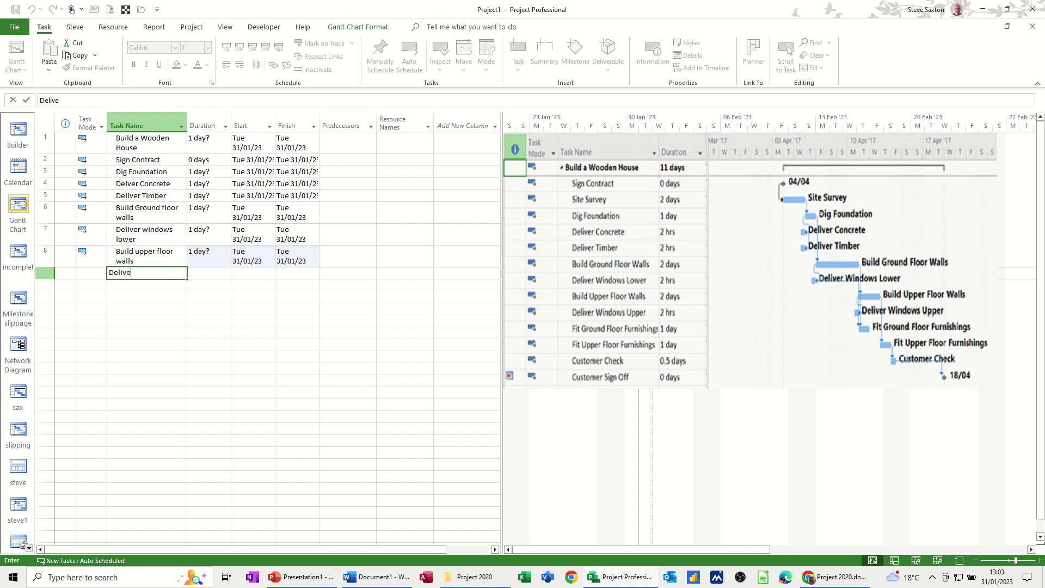
pyautogui.write('r windows uppers')
pyautogui.press('BackSpace')
pyautogui.press('Return')
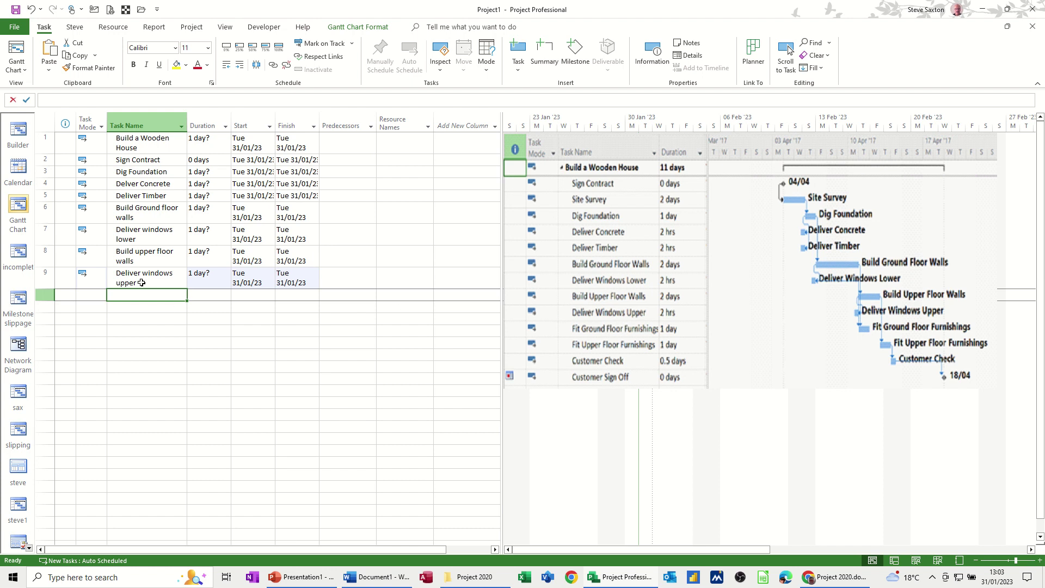
# Rename task 9 'Fit ground floor furnishings', then add 'Fit upper floor furnishings', 'Customer Check', 'Customersign off'.
pyautogui.click(117, 278)
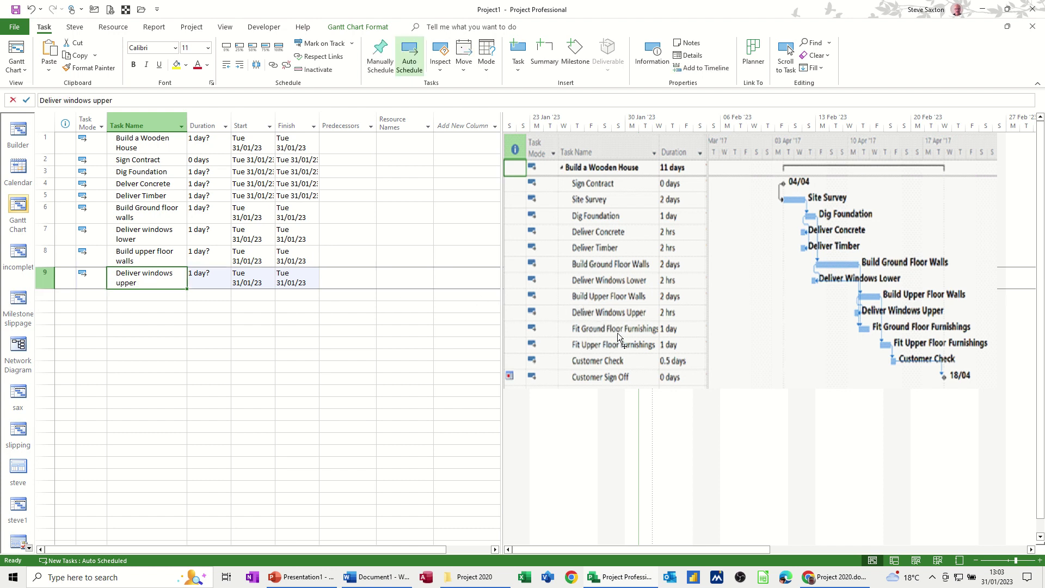
pyautogui.write('F')
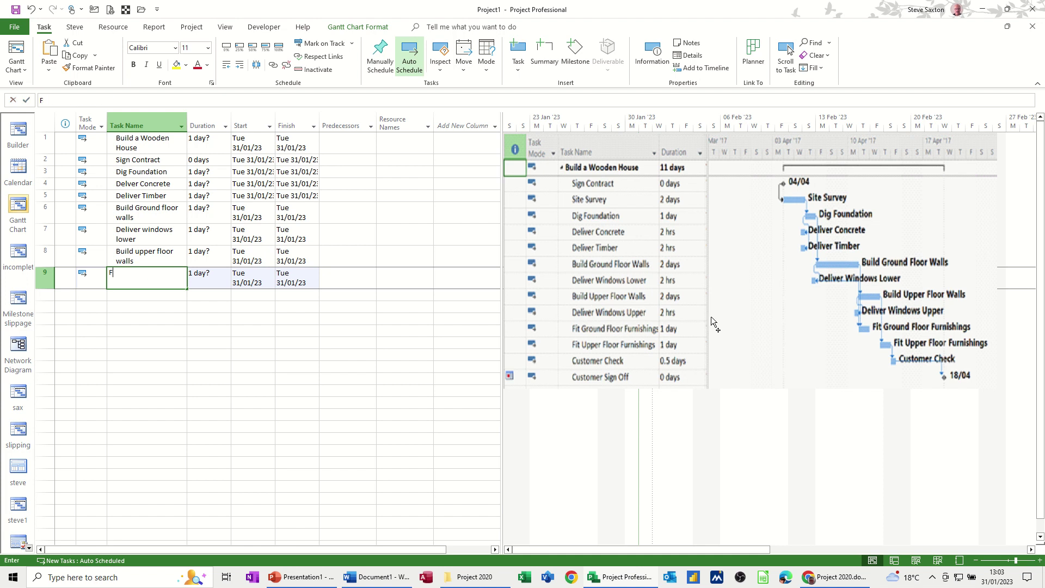
pyautogui.write('it ground ')
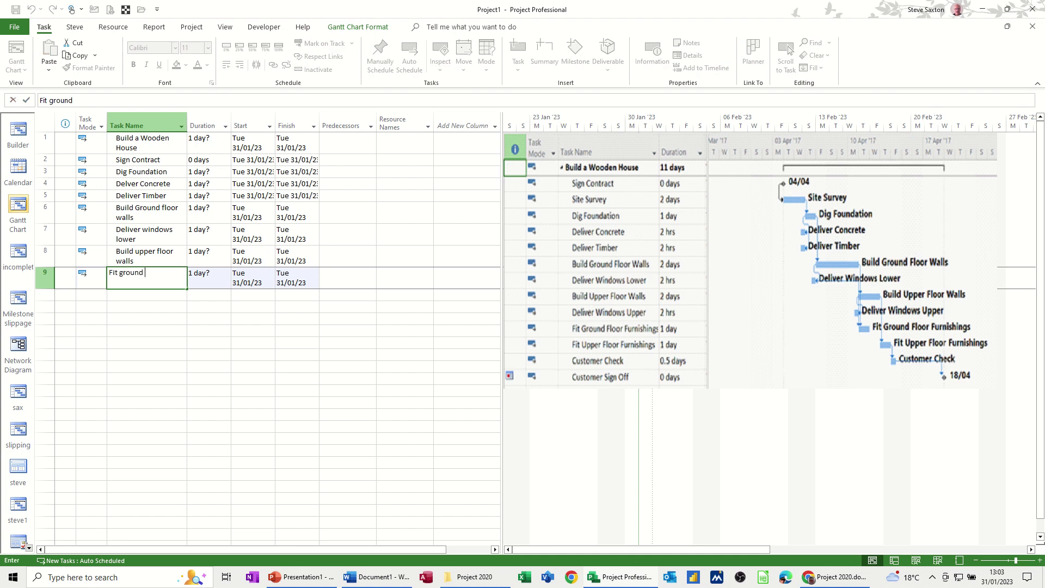
pyautogui.write('floor furnishings')
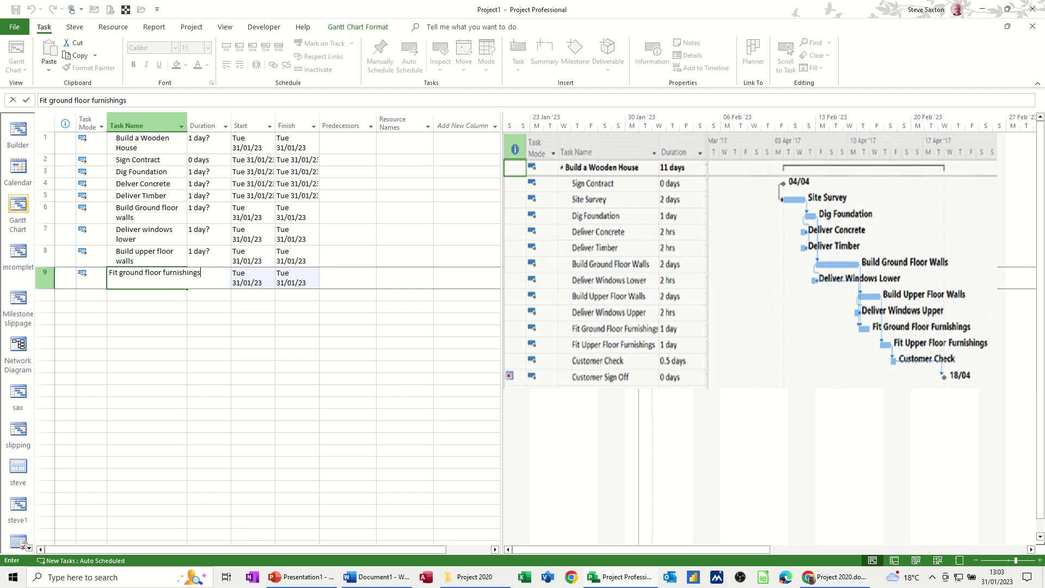
pyautogui.press('Return')
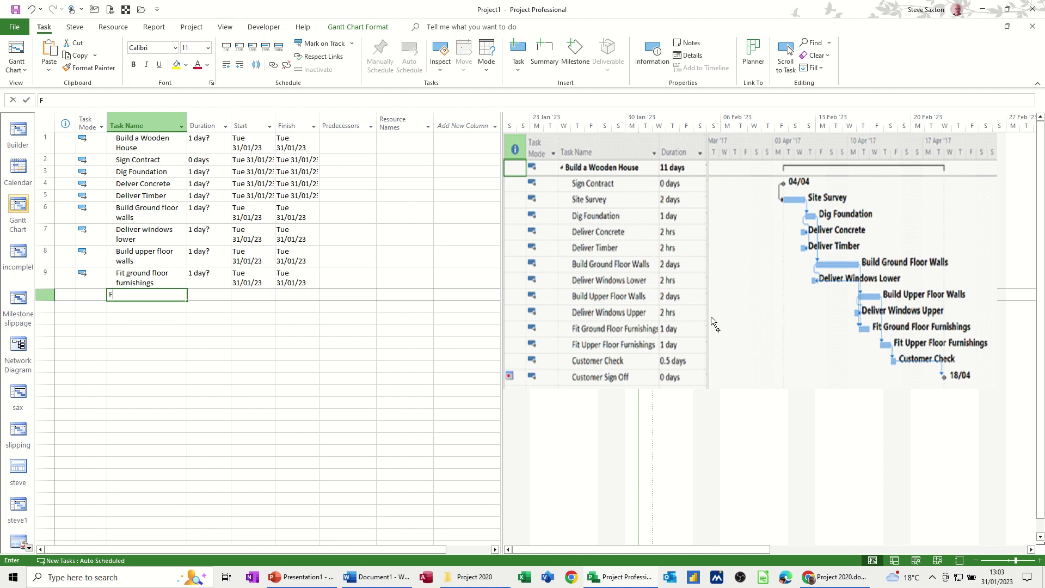
pyautogui.write('Fit upper ')
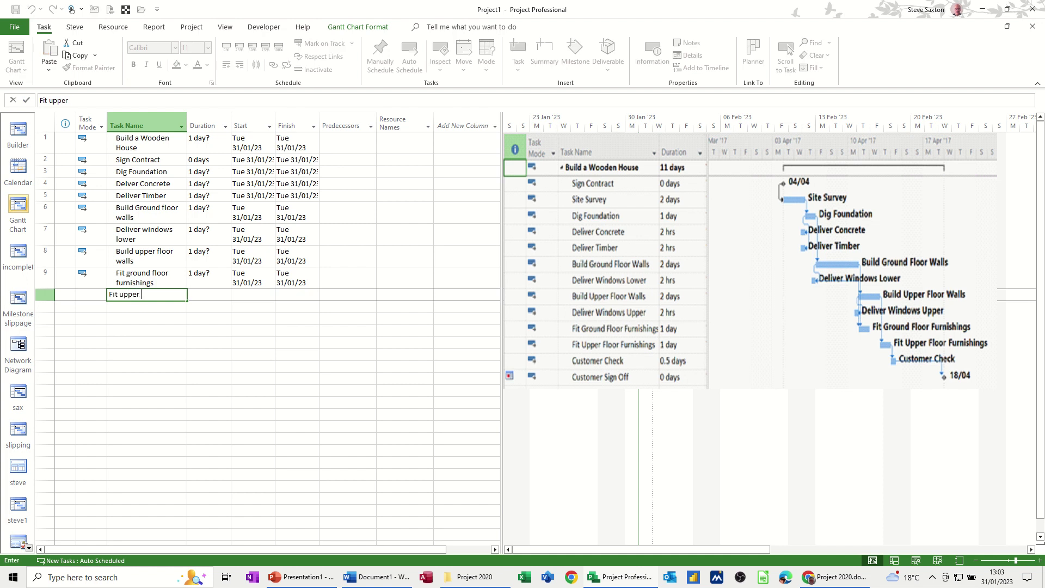
pyautogui.write('floor furnishings')
pyautogui.press('Return')
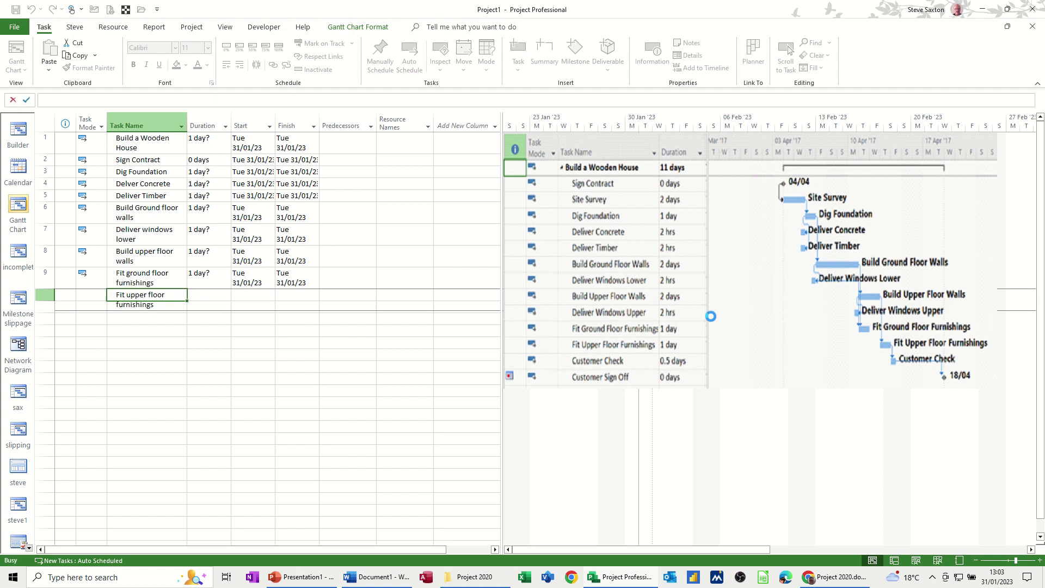
pyautogui.write('Customer Check')
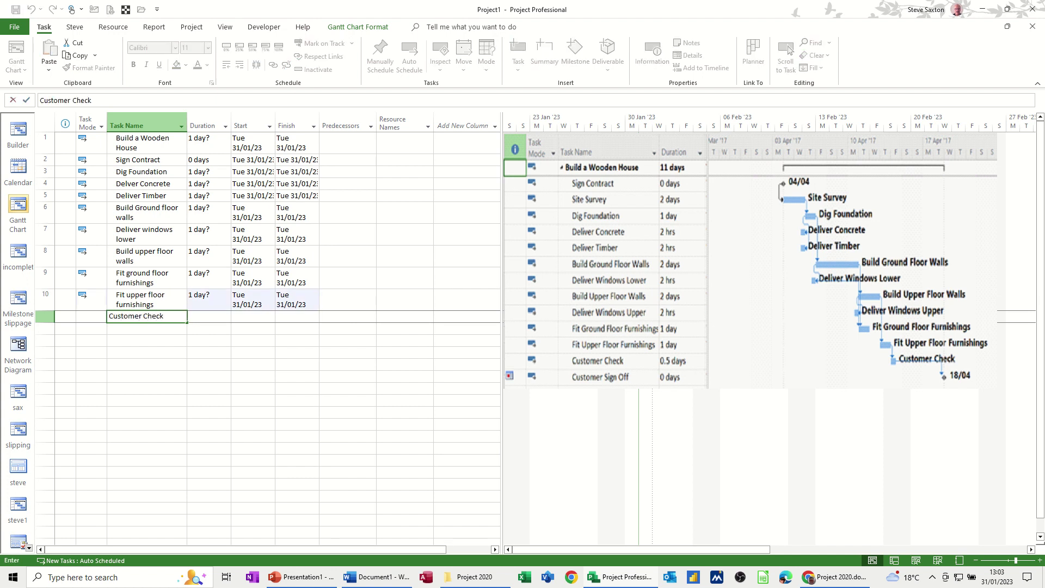
pyautogui.press('Return')
pyautogui.write('Cus')
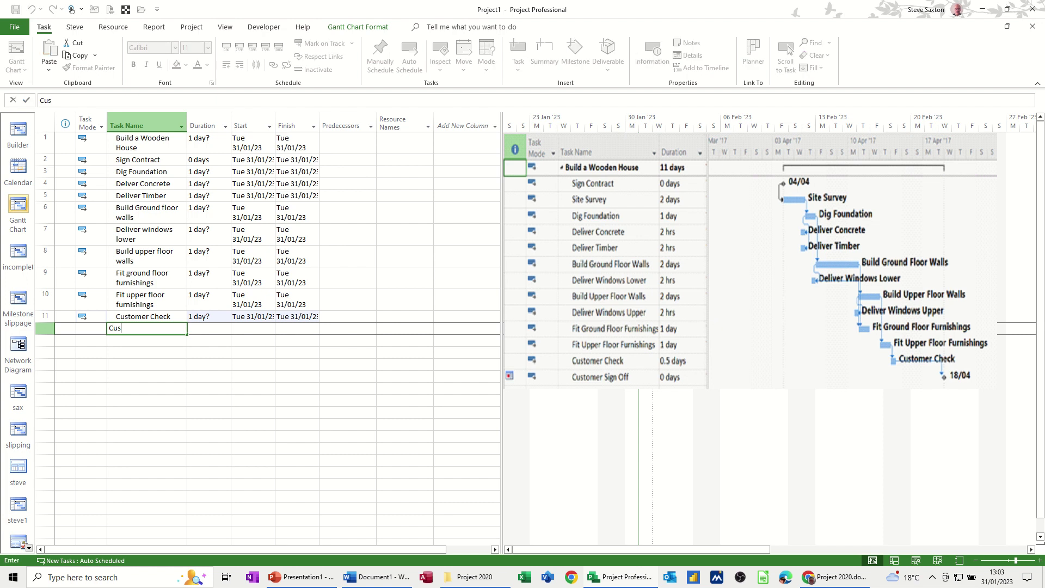
pyautogui.write('tomersign off')
pyautogui.press('Return')
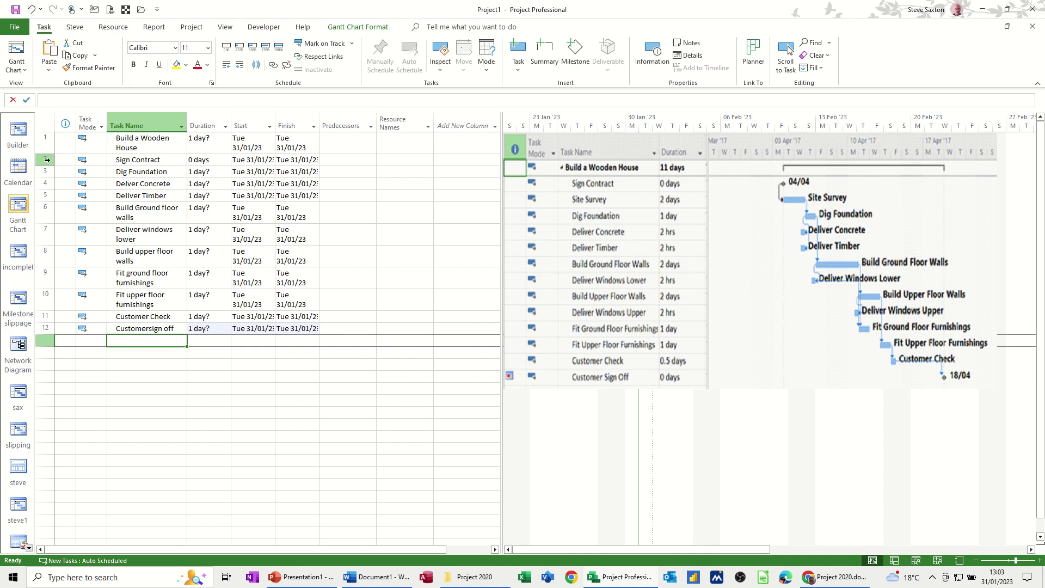
# Indent tasks 2–12 beneath 'Build a Wooden House' so it becomes the summary task.
pyautogui.moveTo(47, 159); pyautogui.dragTo(45, 328)
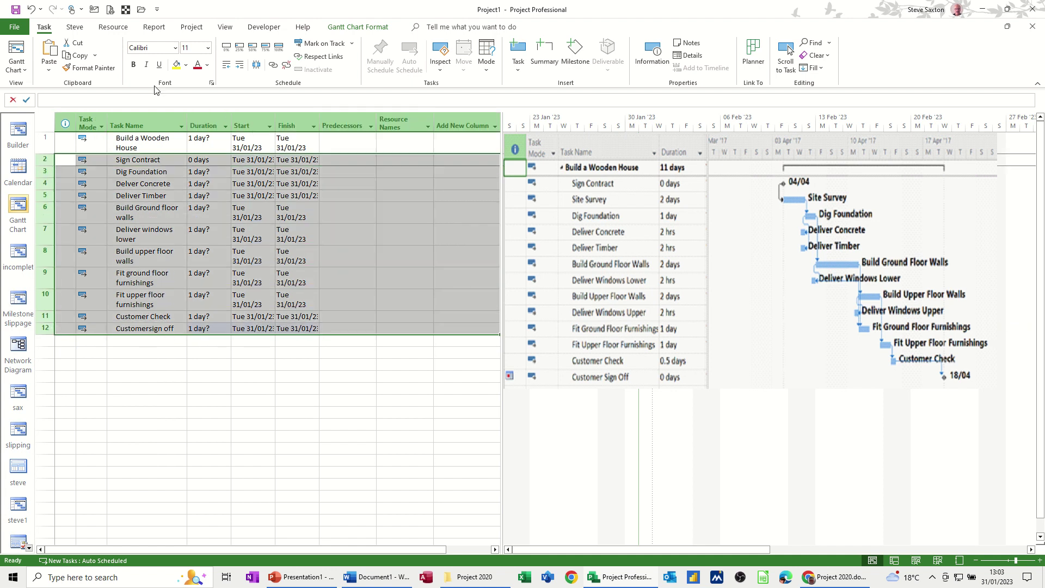
pyautogui.click(239, 66)
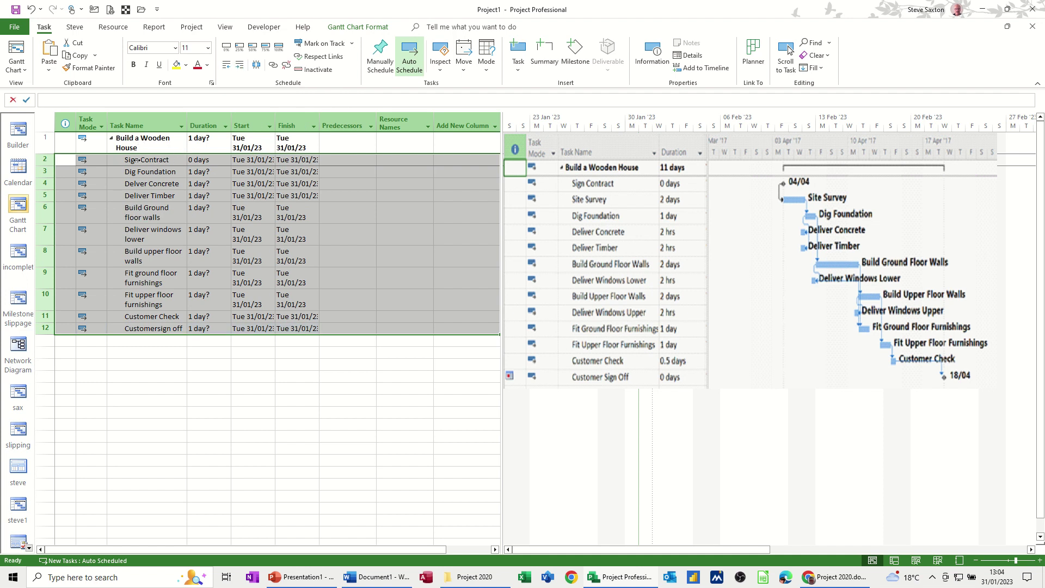
pyautogui.click(200, 172)
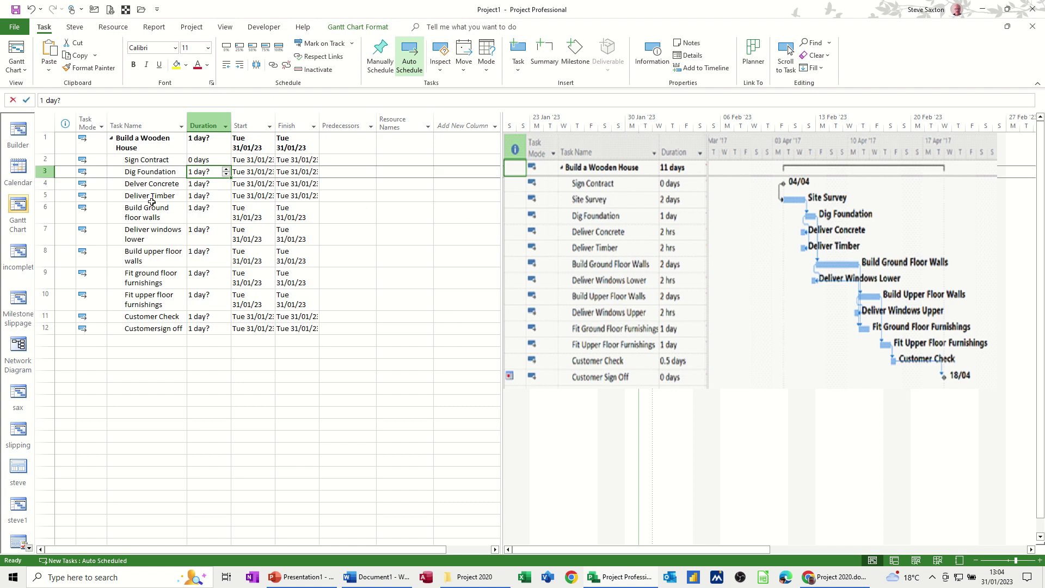
# Insert a 'Site Survey' task directly above Dig Foundation.
pyautogui.rightClick(42, 171)
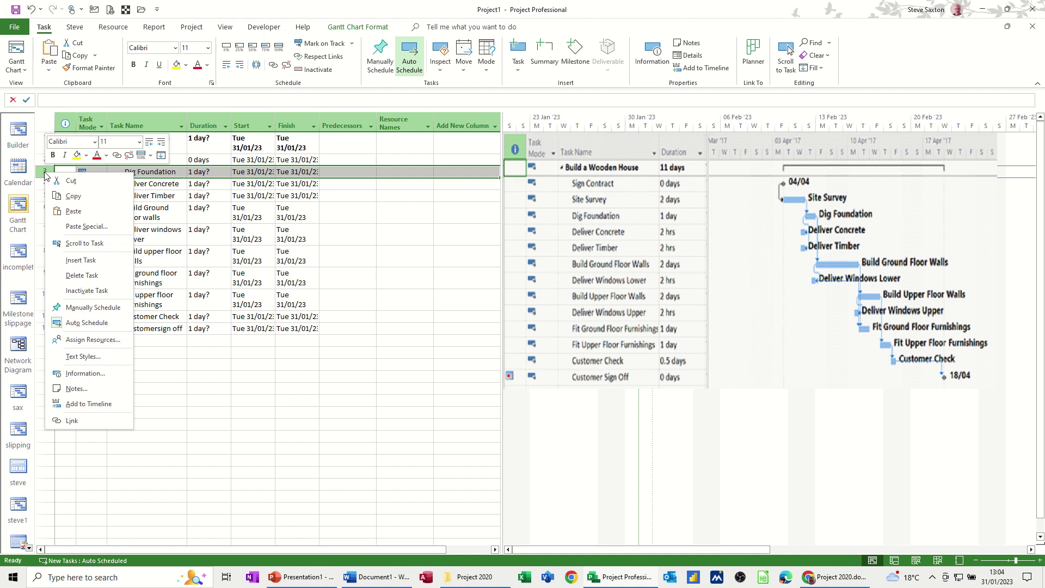
pyautogui.click(80, 260)
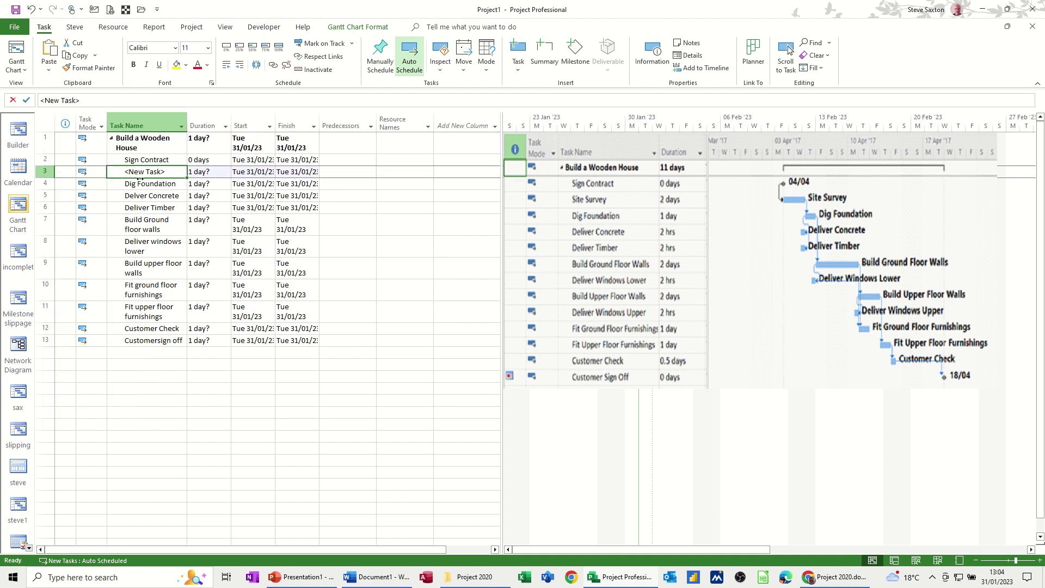
pyautogui.write('Sit')
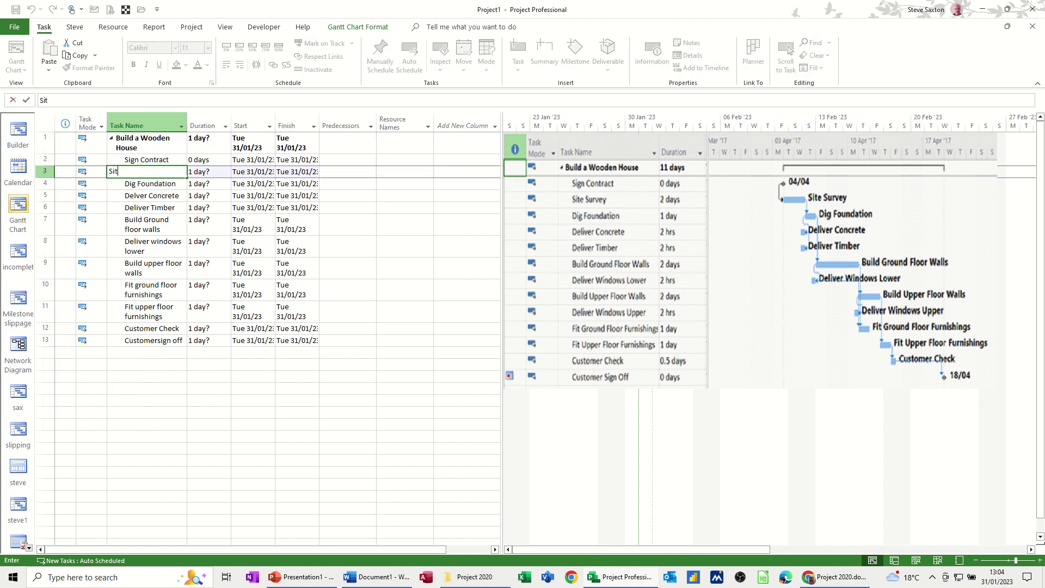
pyautogui.write('e Survey')
pyautogui.press('Return')
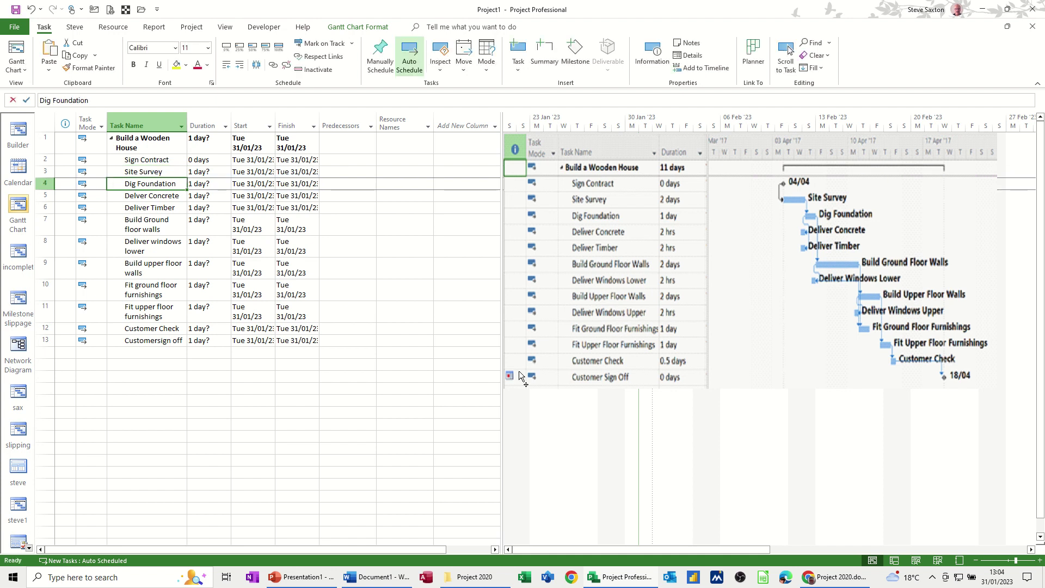
# Set Site Survey to 2 days, Dig Foundation to 1 day, concrete and timber deliveries to 2 hrs.
pyautogui.click(207, 171)
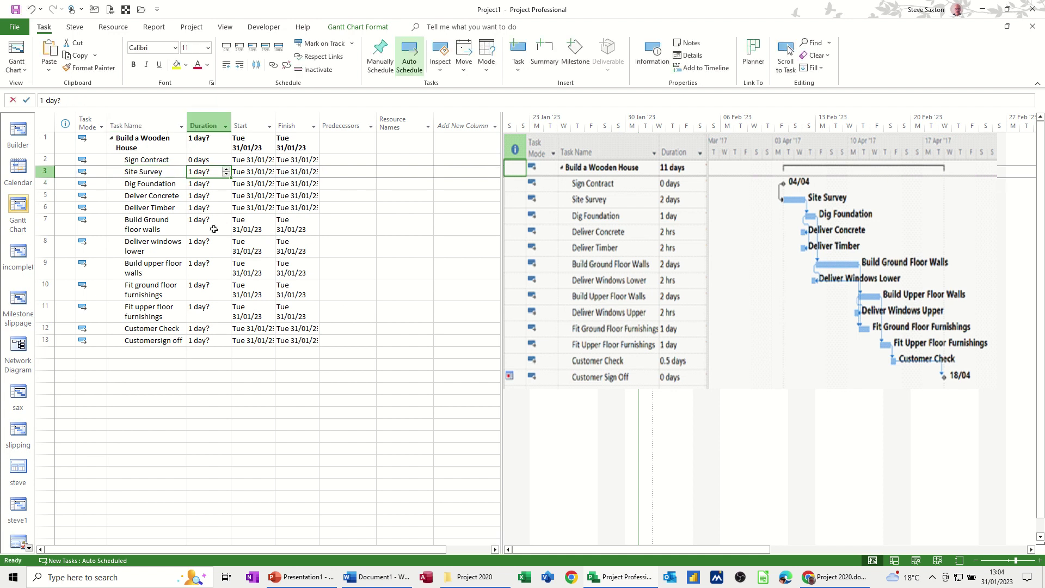
pyautogui.write('2')
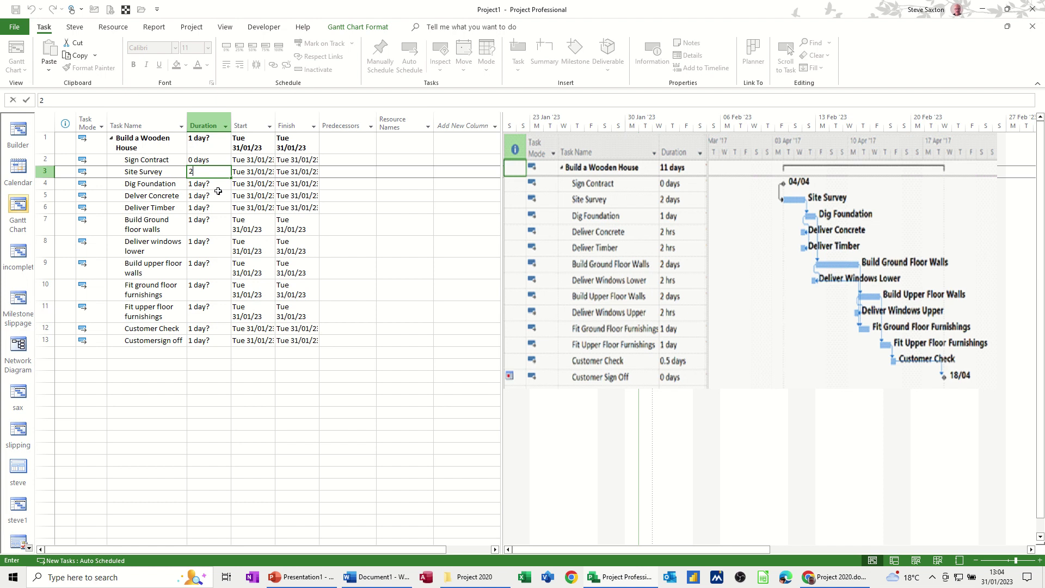
pyautogui.click(203, 183)
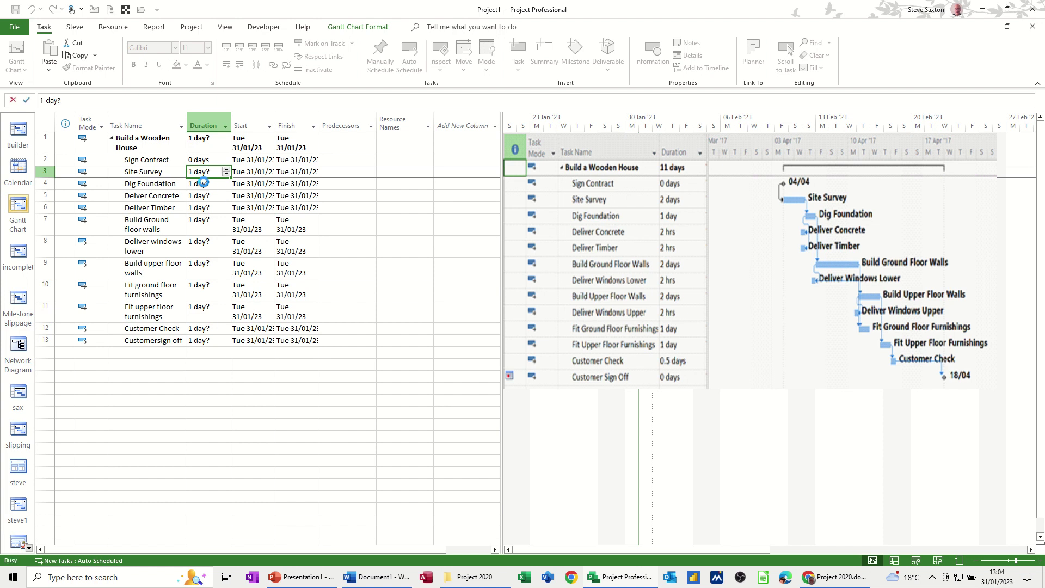
pyautogui.write('1')
pyautogui.click(205, 198)
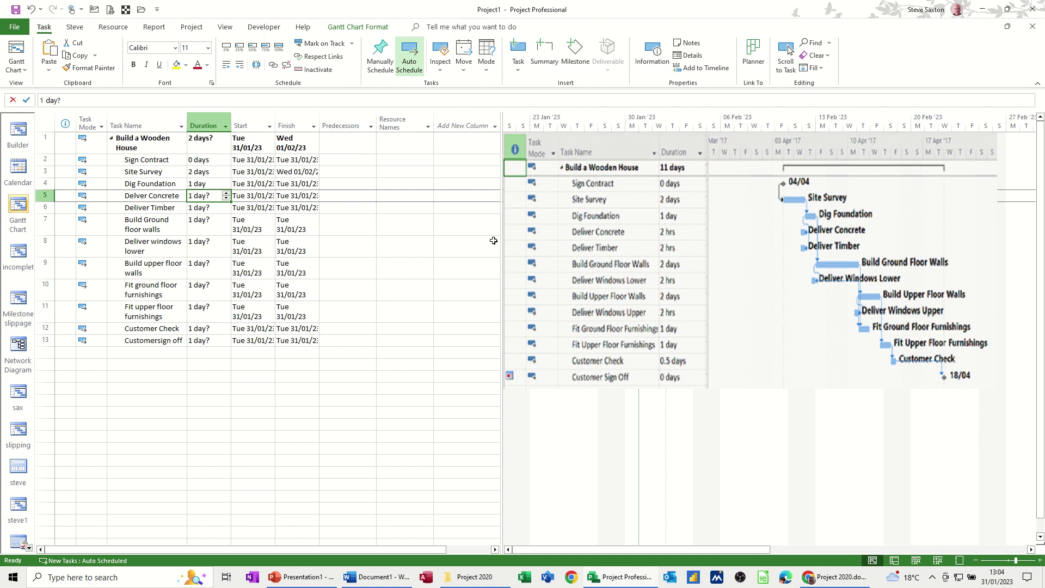
pyautogui.write('2hr')
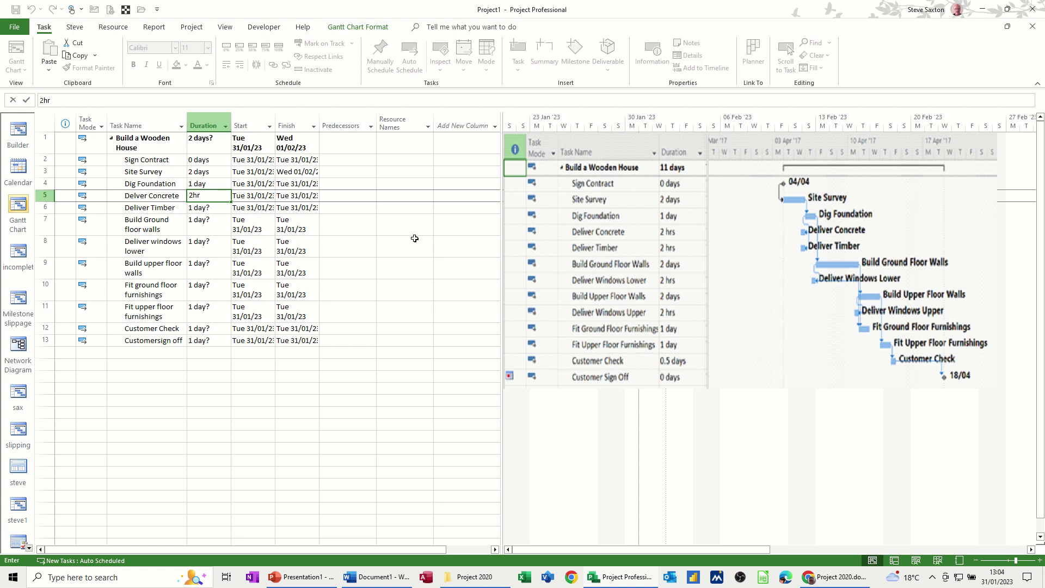
pyautogui.click(196, 208)
pyautogui.write('2h')
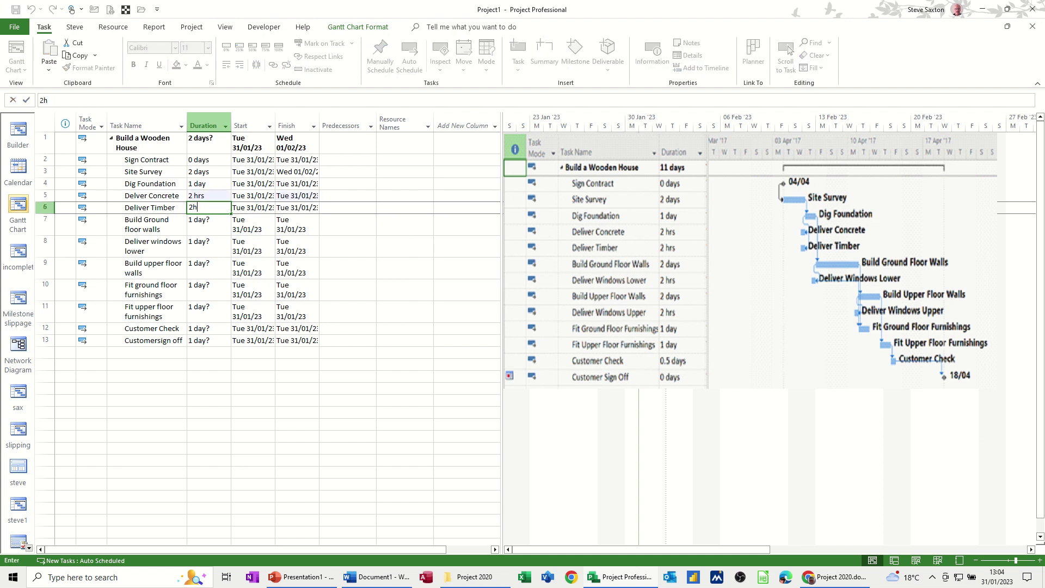
pyautogui.click(202, 219)
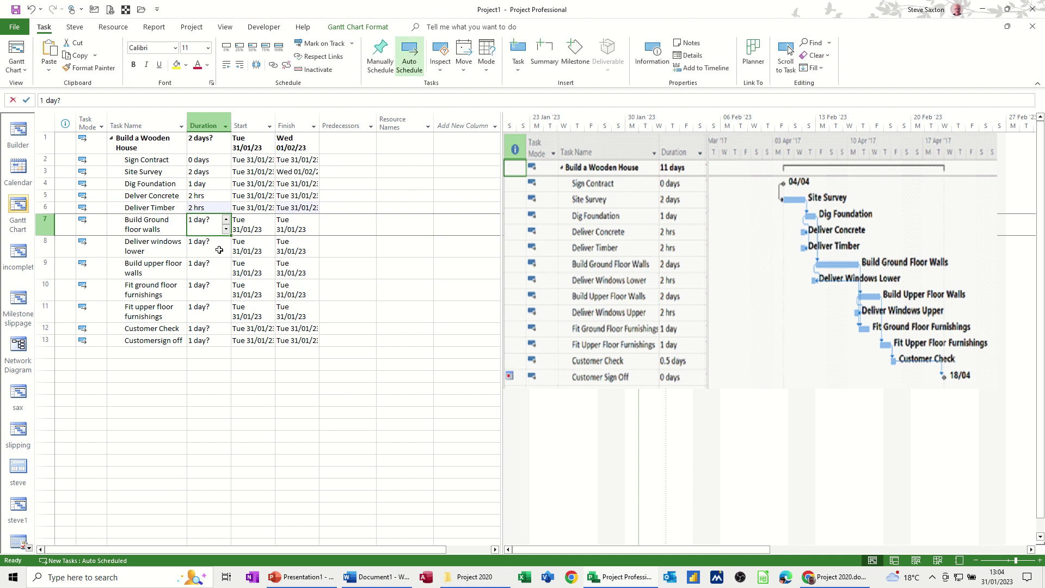
# Give ground floor walls 2 days, Deliver windows lower 2 hrs and upper floor walls 2 days.
pyautogui.write('2')
pyautogui.click(216, 284)
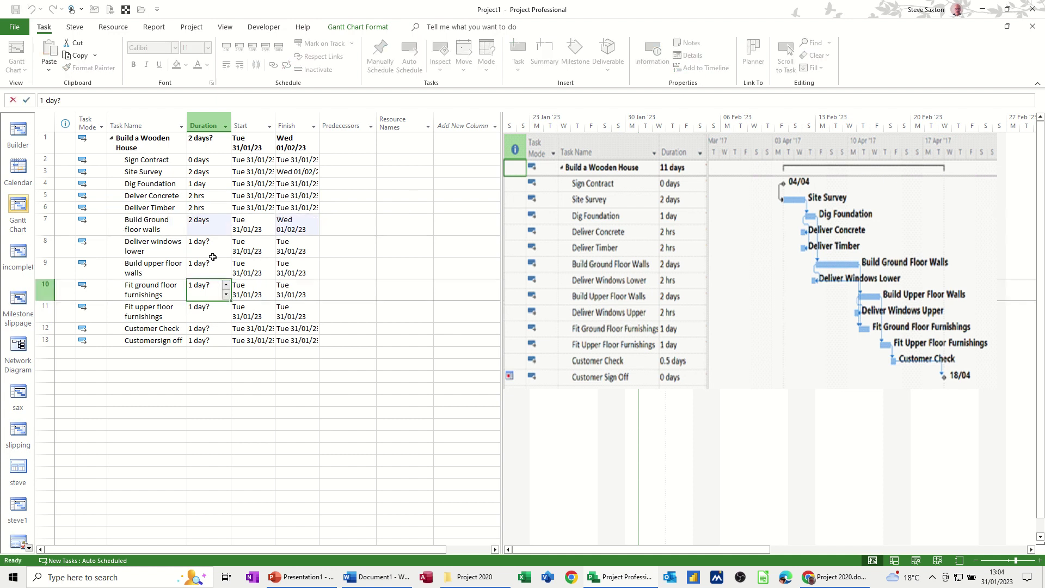
pyautogui.click(161, 246)
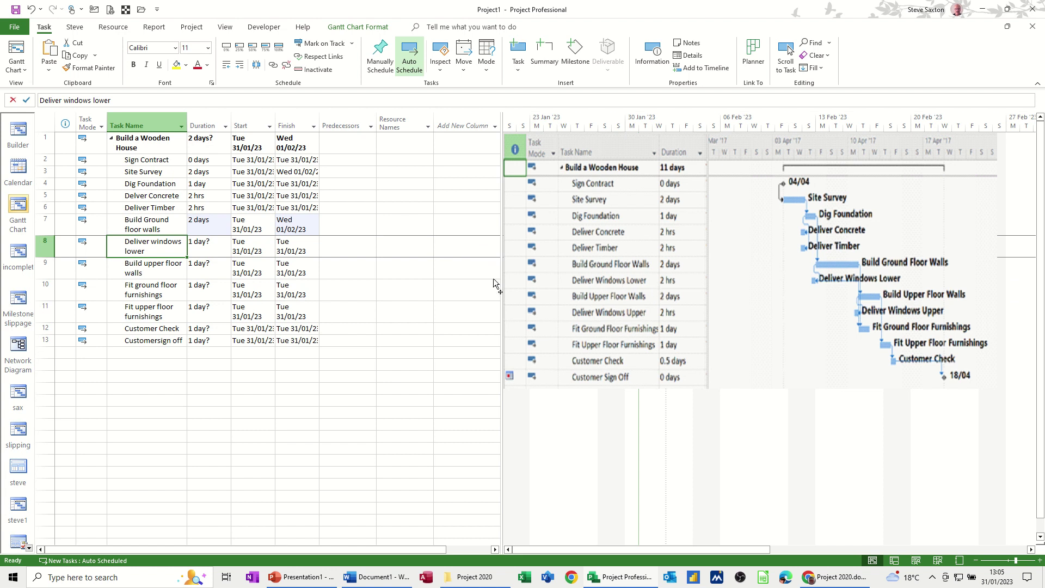
pyautogui.click(218, 249)
pyautogui.write('2 ')
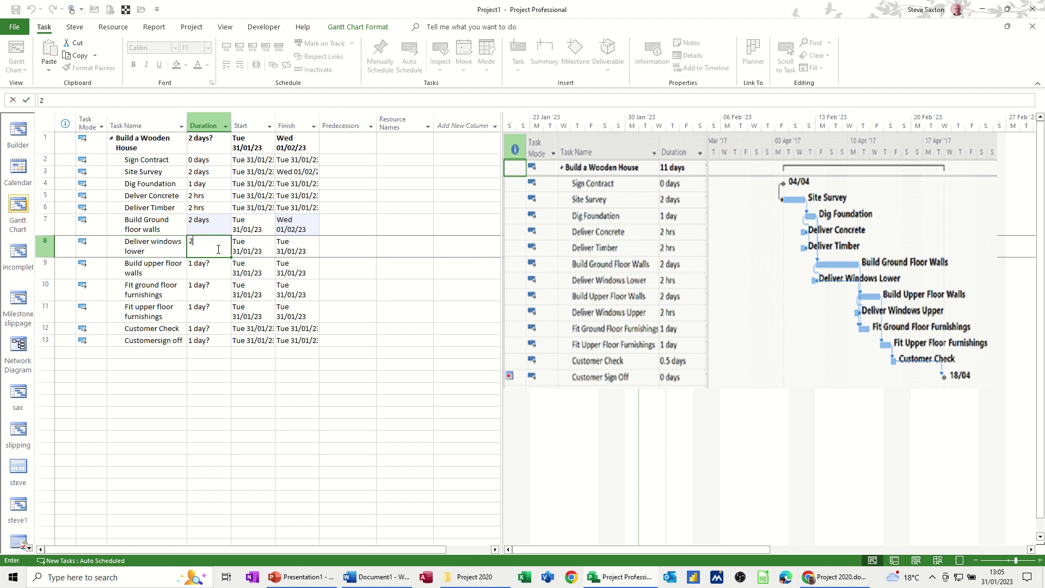
pyautogui.write('hr')
pyautogui.press('Return')
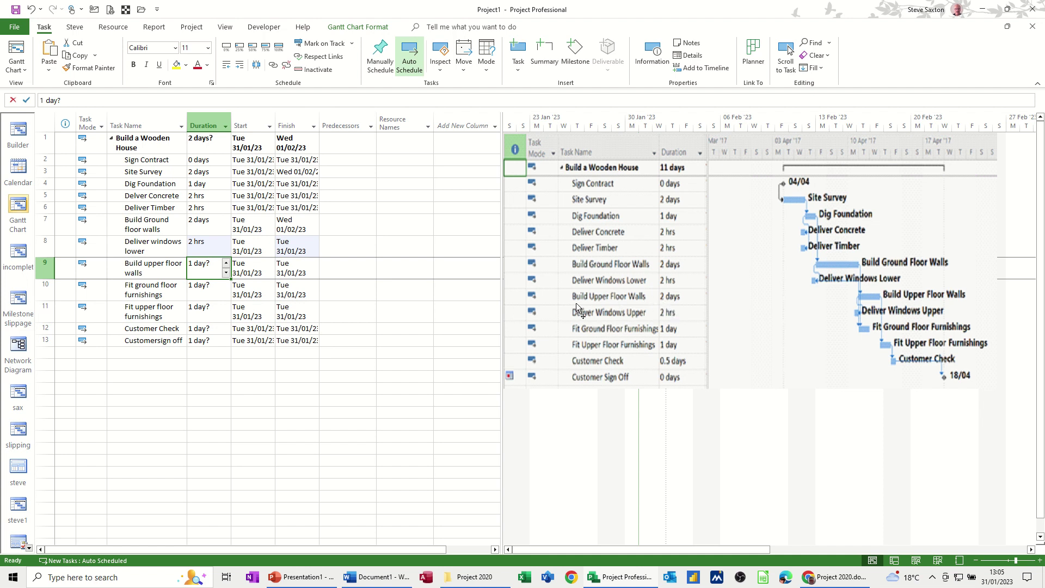
pyautogui.write('2')
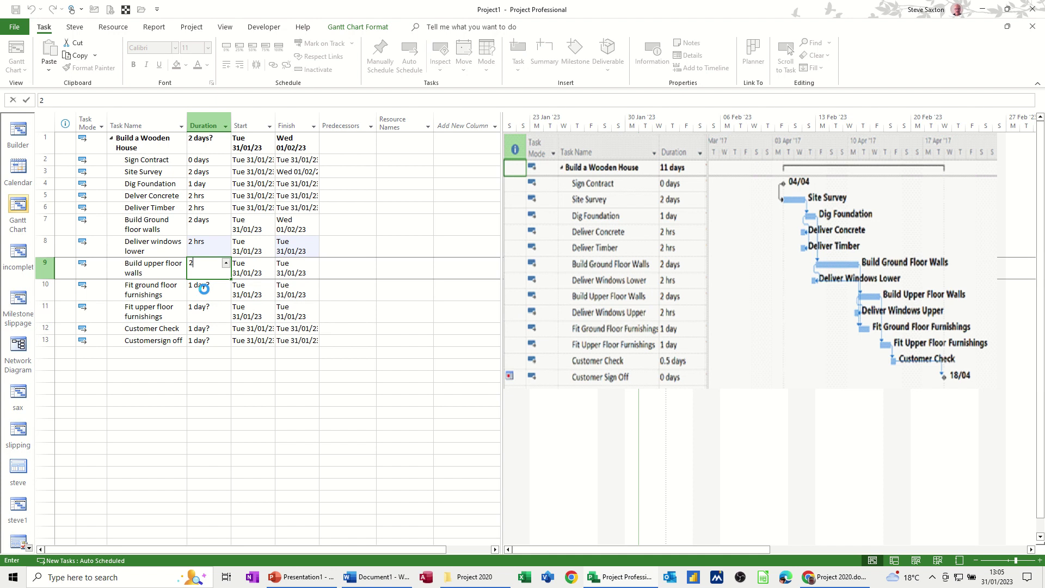
pyautogui.press('Return')
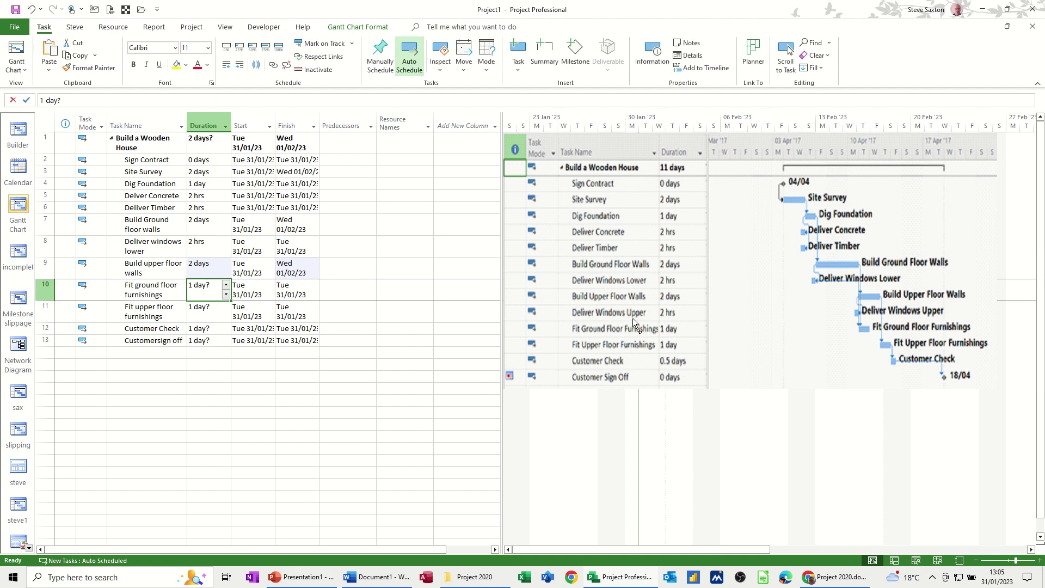
# Insert 'Deliver windows upper' as row 10, above Fit ground floor furnishings.
pyautogui.rightClick(45, 283)
pyautogui.click(83, 371)
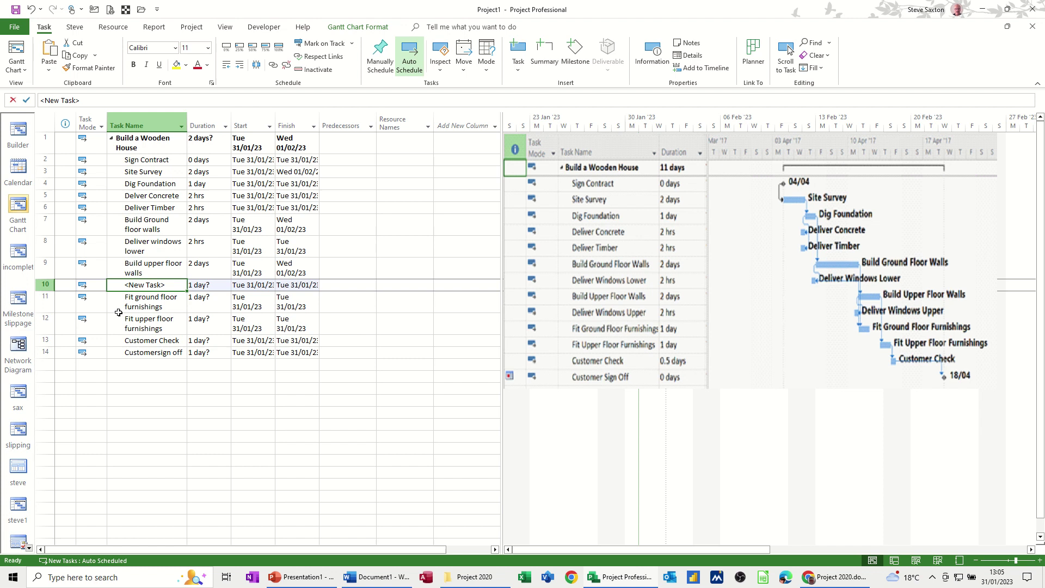
pyautogui.write('Deliver')
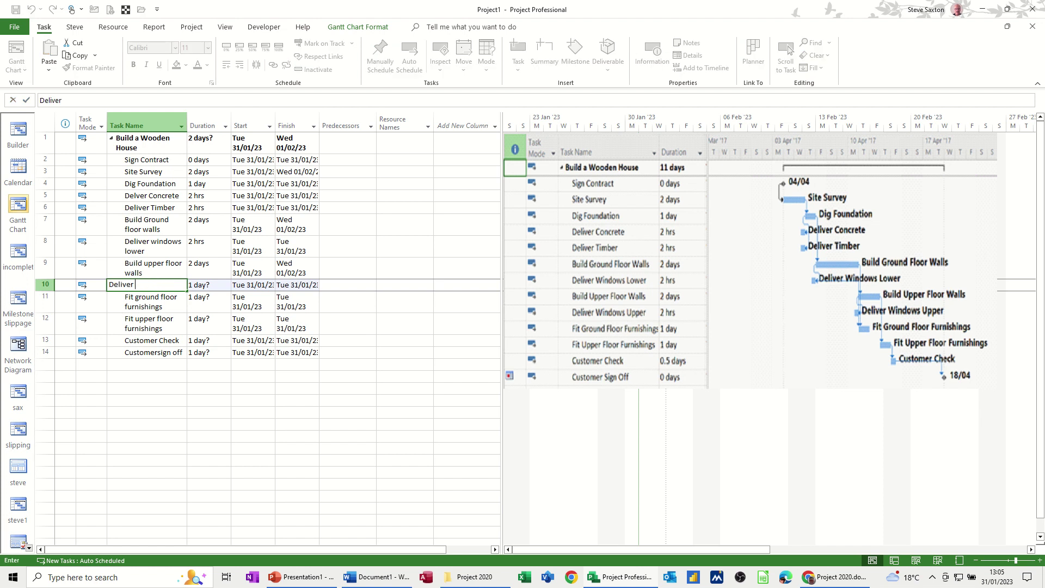
pyautogui.write(' windows upper')
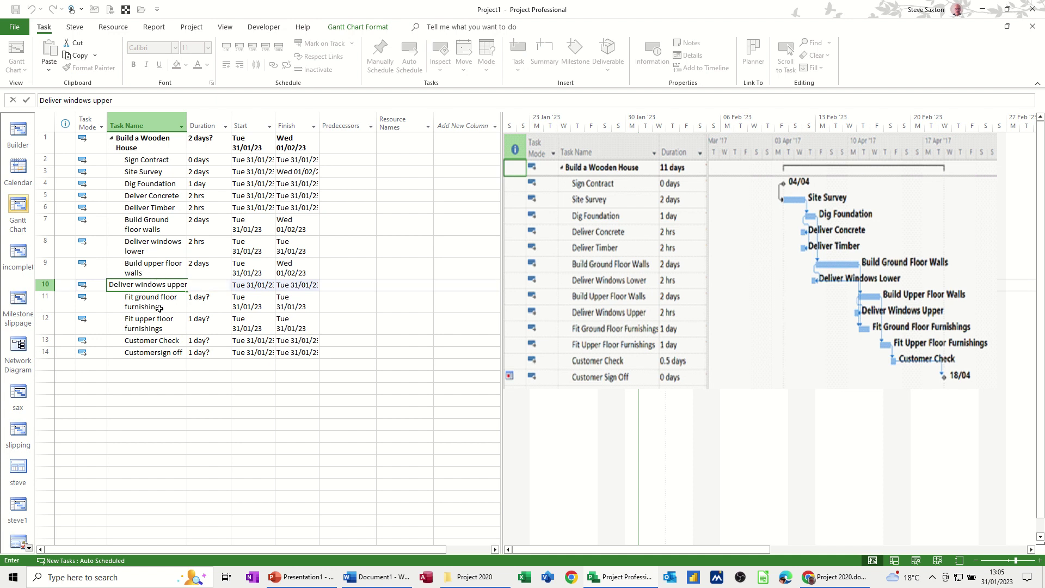
pyautogui.press('Return')
# Enter durations 2h, 1, 1, 0.5 and 0 days for Deliver windows upper through Customersign off.
pyautogui.click(219, 286)
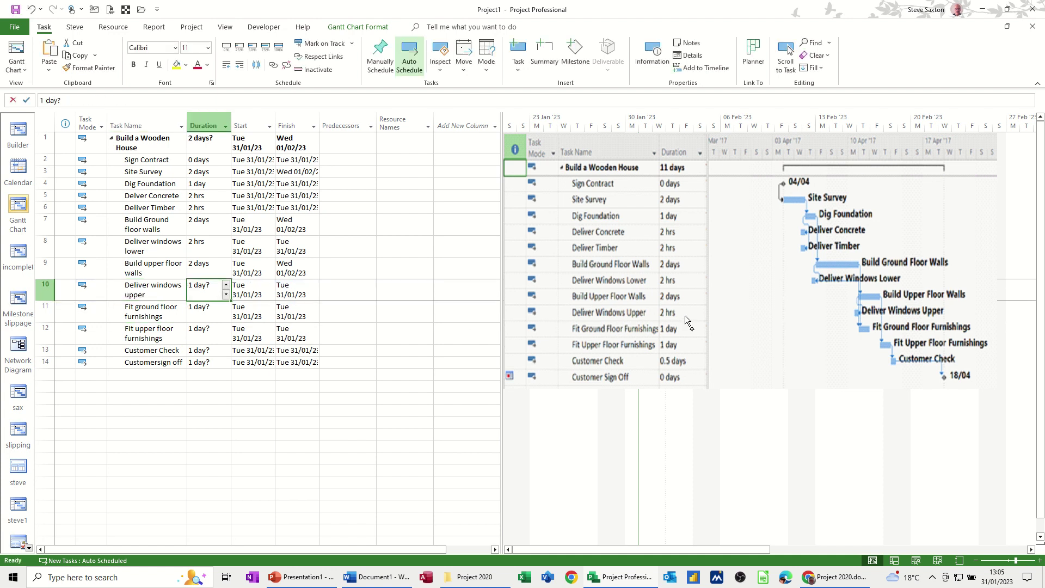
pyautogui.write('2h')
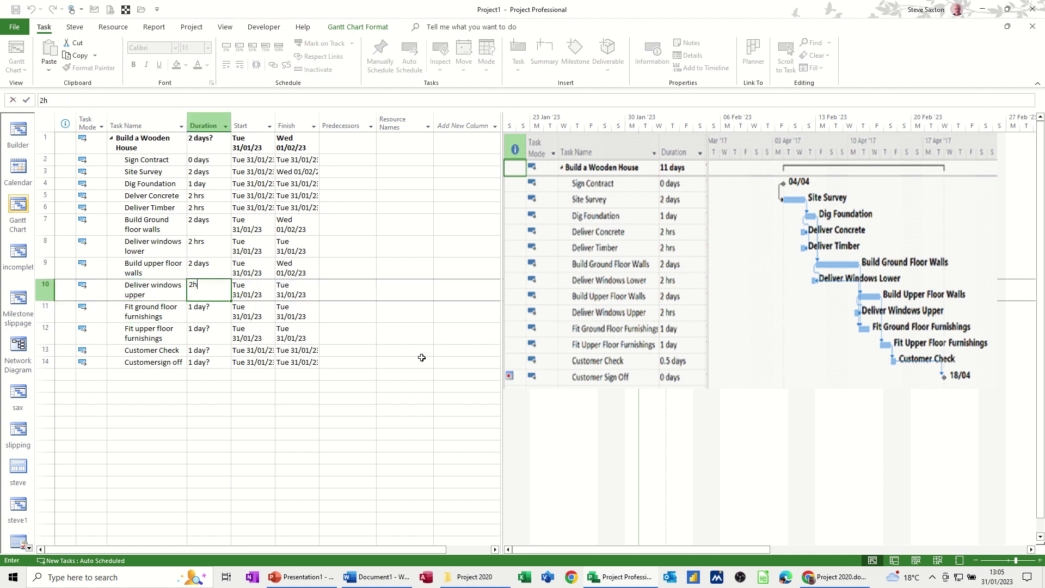
pyautogui.click(169, 313)
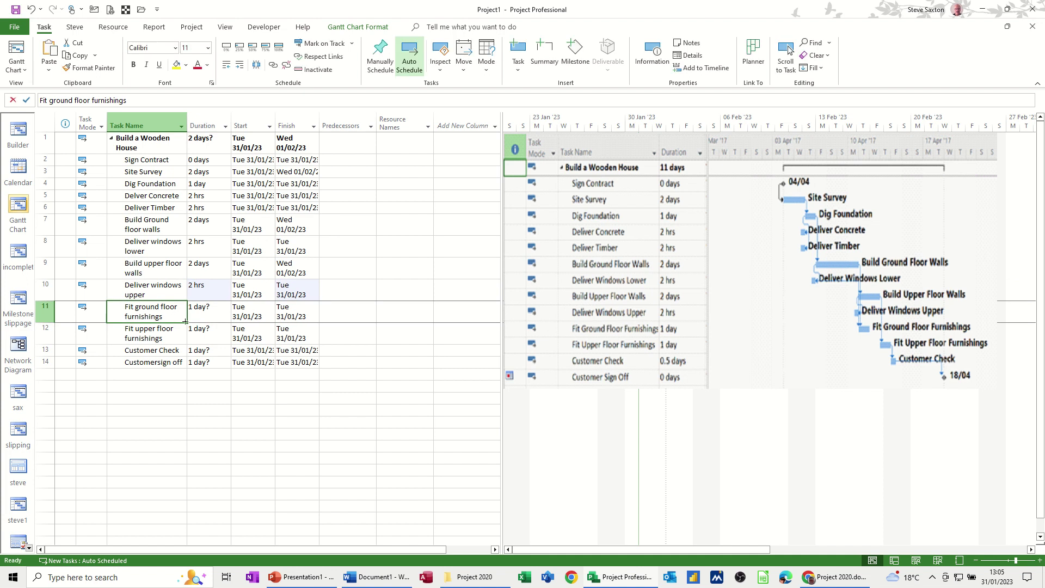
pyautogui.click(203, 310)
pyautogui.write('1')
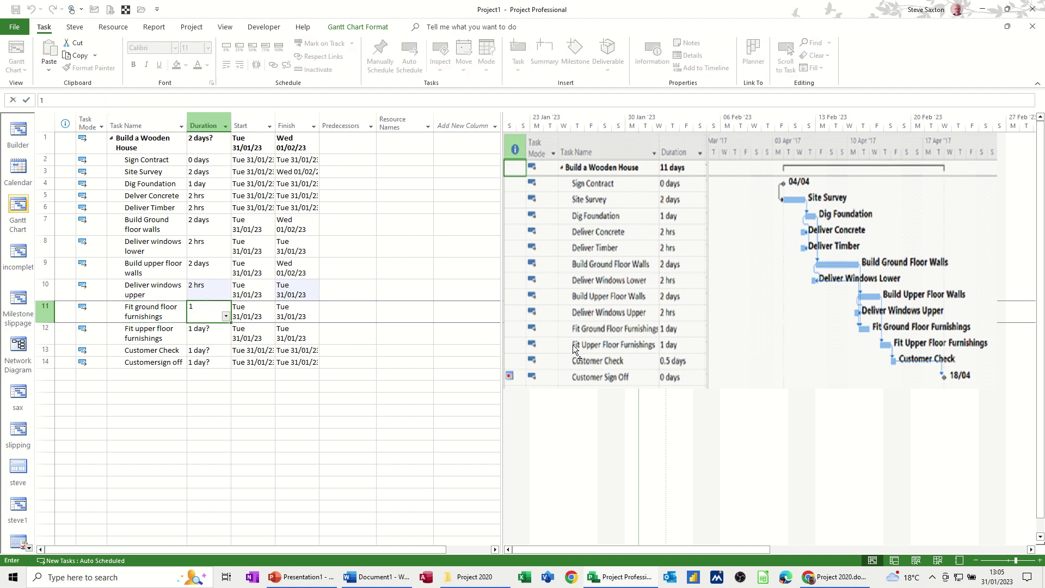
pyautogui.click(204, 333)
pyautogui.write('1')
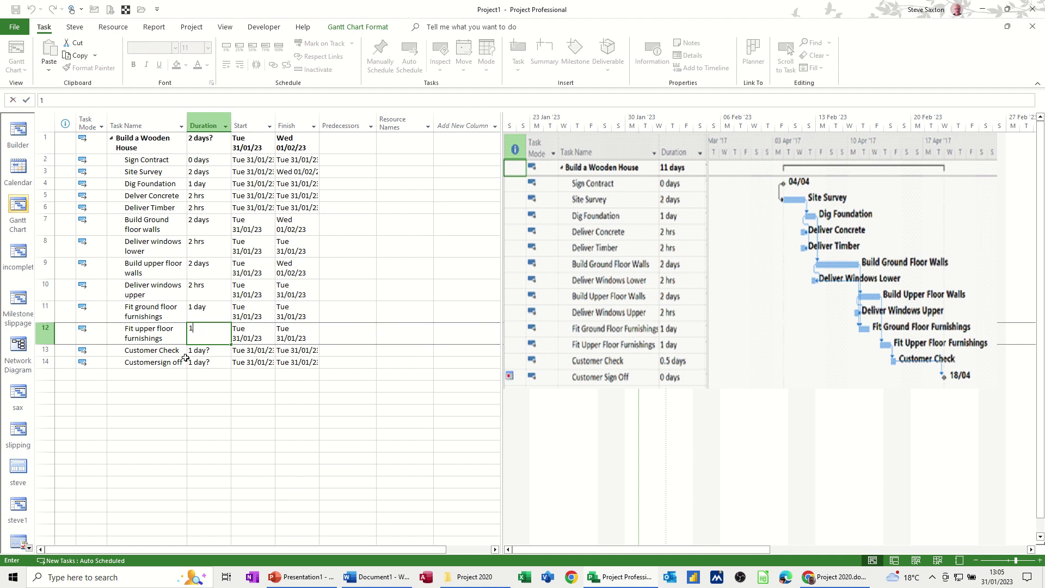
pyautogui.click(212, 353)
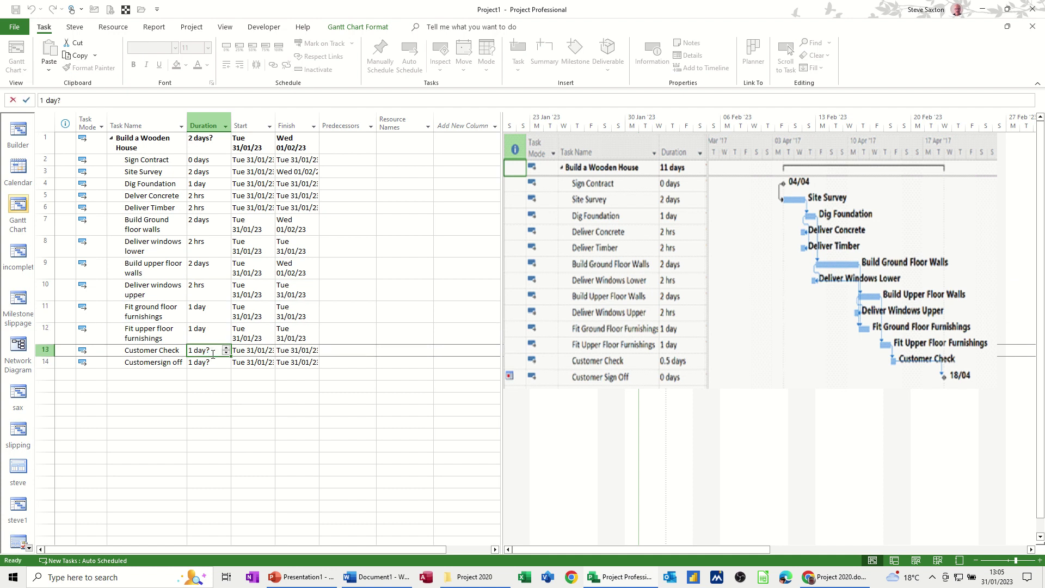
pyautogui.write('.5')
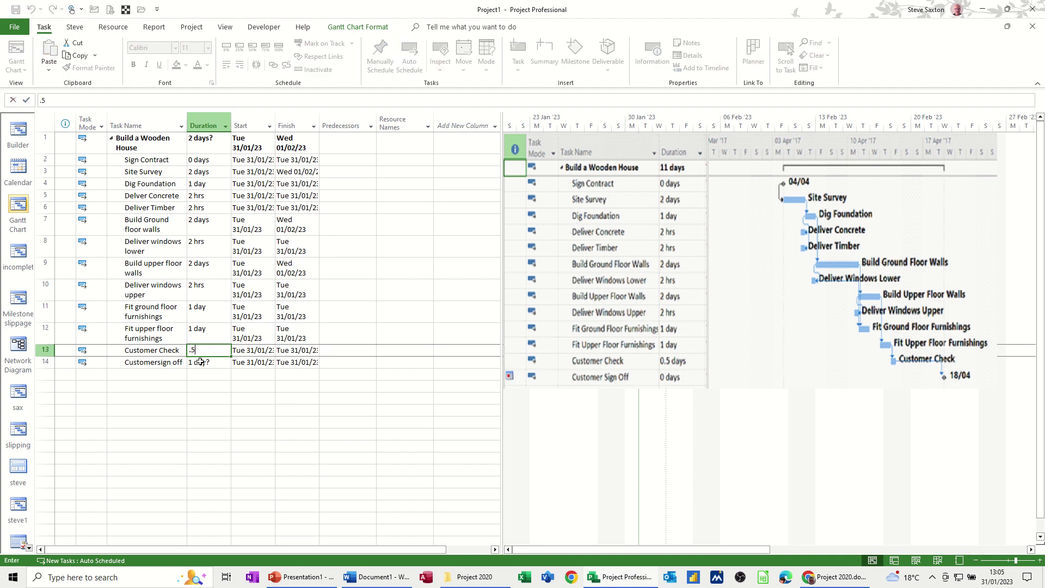
pyautogui.click(199, 362)
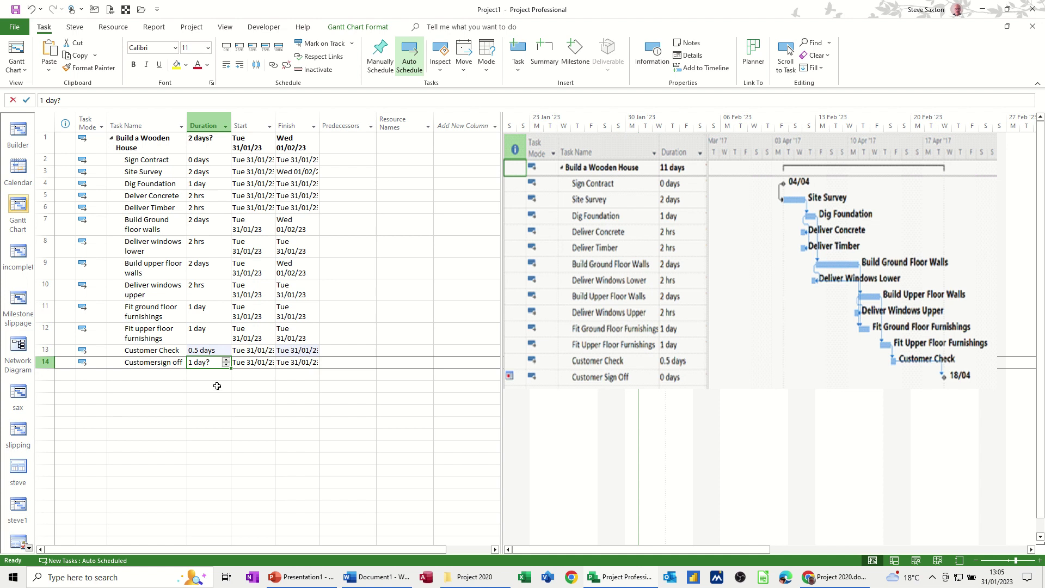
pyautogui.write('0')
pyautogui.press('Return')
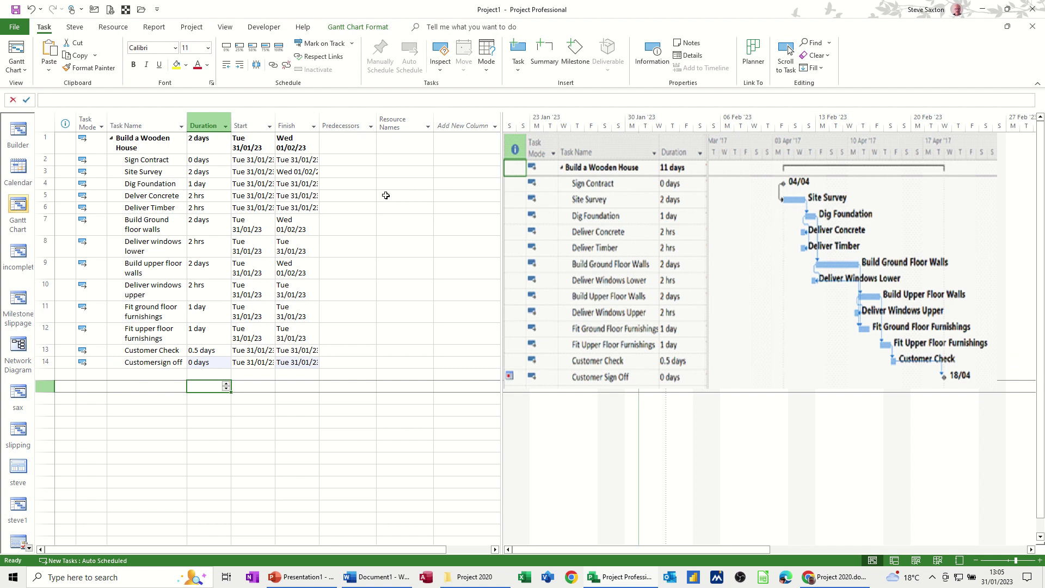
# Enter 2SS as Site Survey's predecessor, tying it to Sign Contract's start.
pyautogui.click(142, 161)
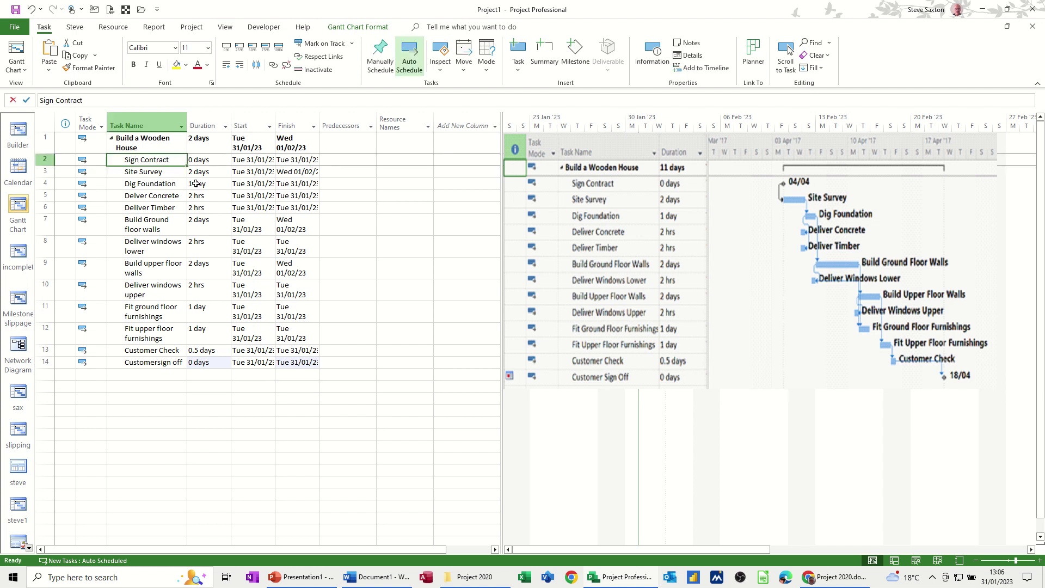
pyautogui.click(334, 172)
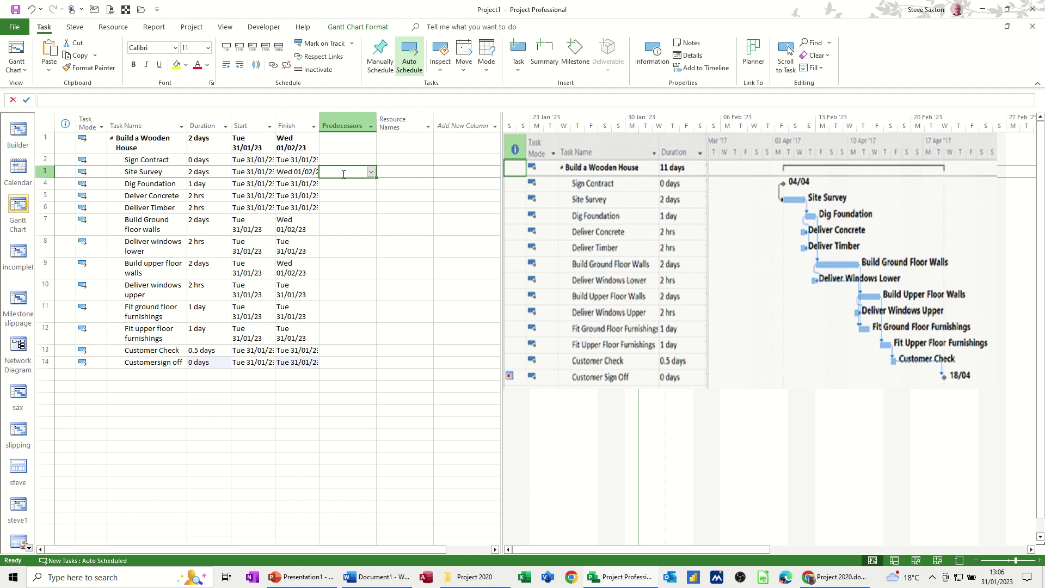
pyautogui.write('2ss')
pyautogui.press('Return')
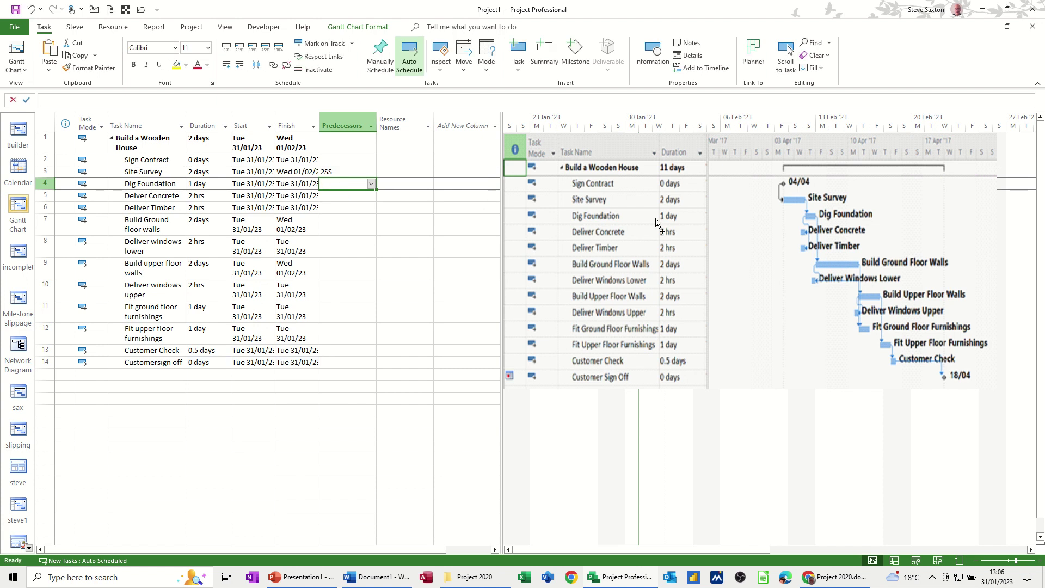
# Enter predecessors 3, 4SF, 4SF and 4 for Dig Foundation through Build Ground floor walls.
pyautogui.moveTo(656, 218); pyautogui.dragTo(670, 275)
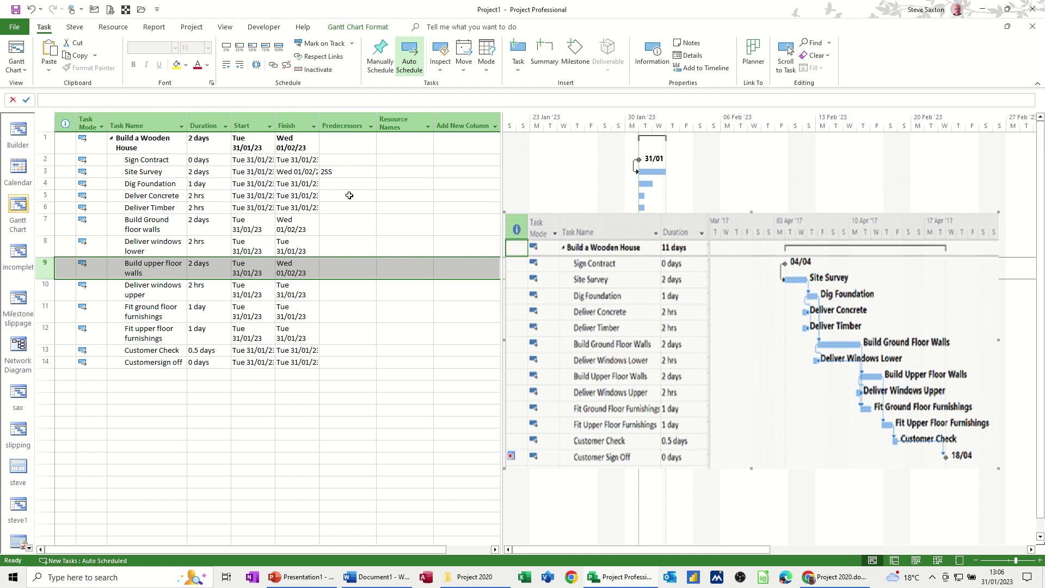
pyautogui.click(335, 186)
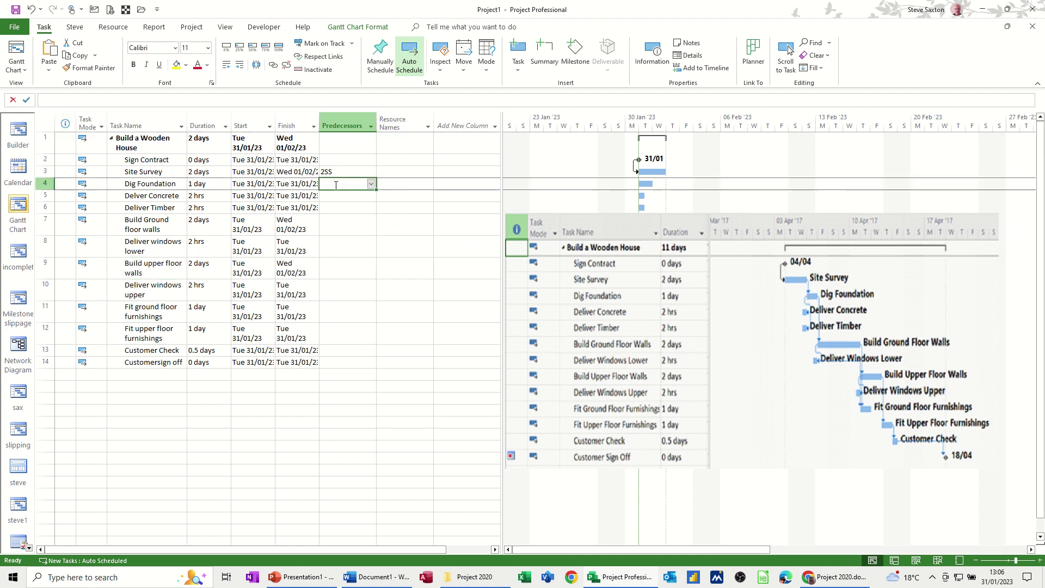
pyautogui.write('3')
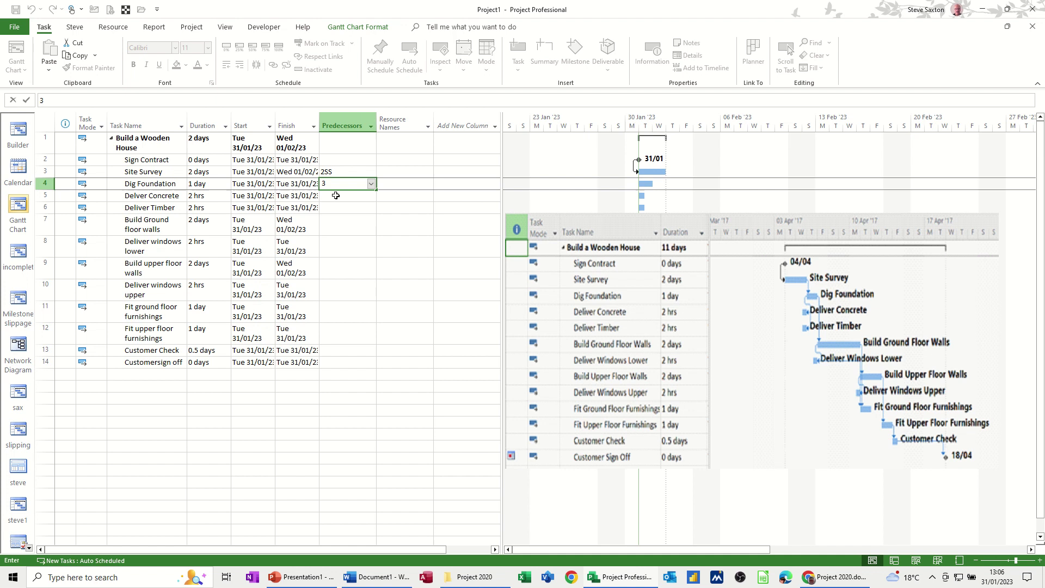
pyautogui.press('Return')
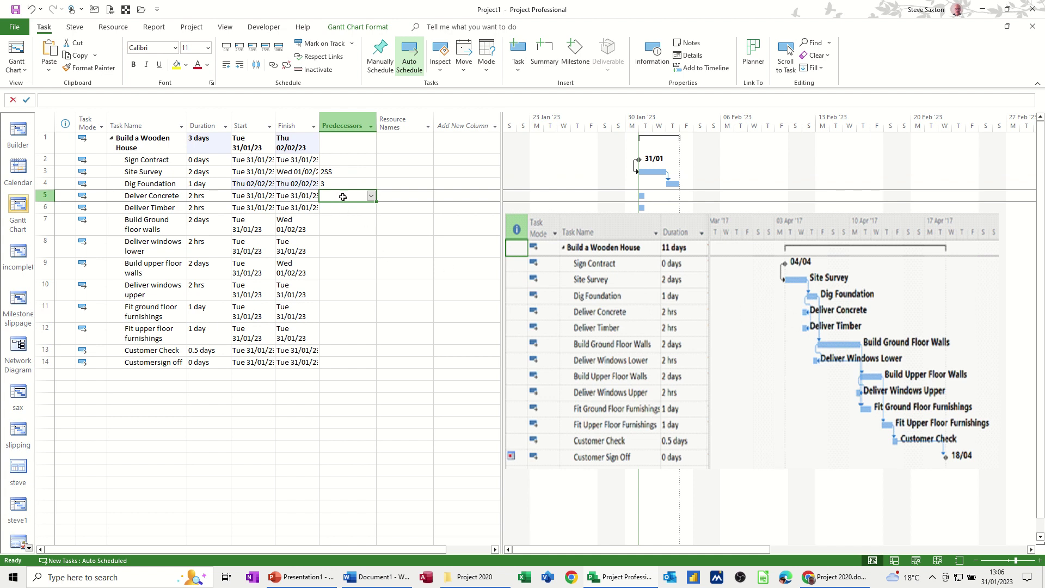
pyautogui.write('4s')
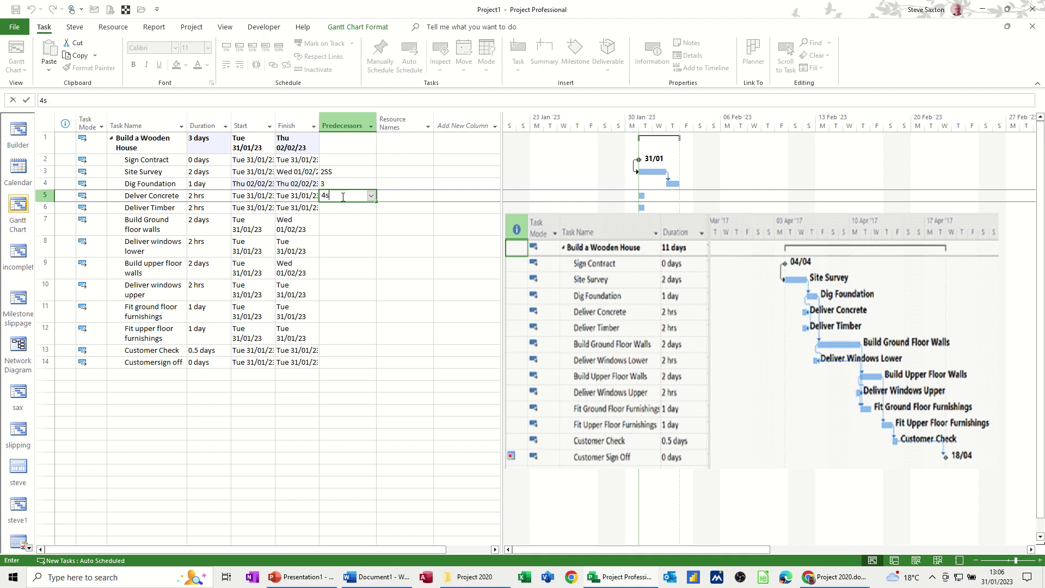
pyautogui.write('f')
pyautogui.press('Return')
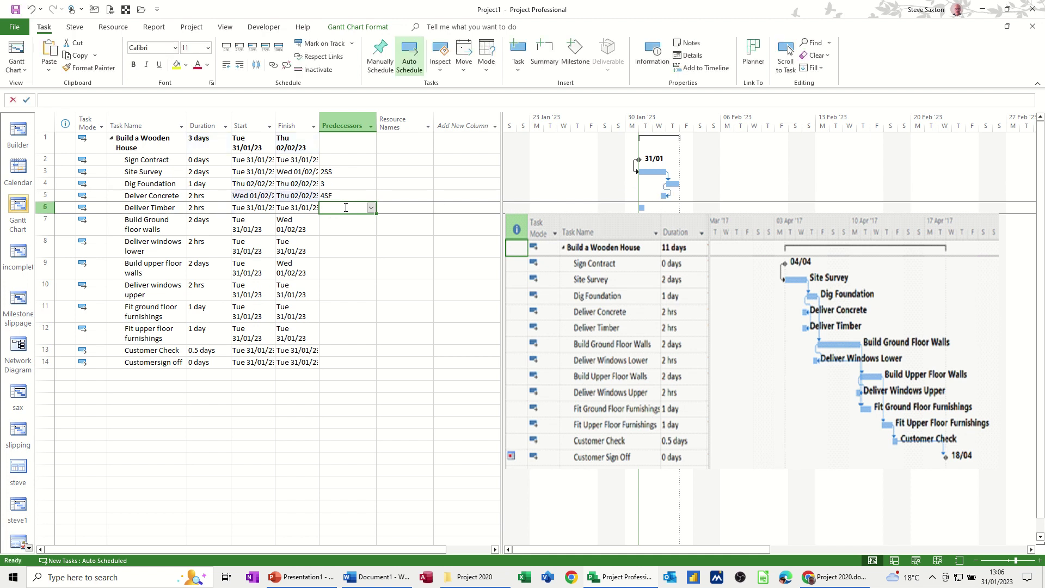
pyautogui.write('4s')
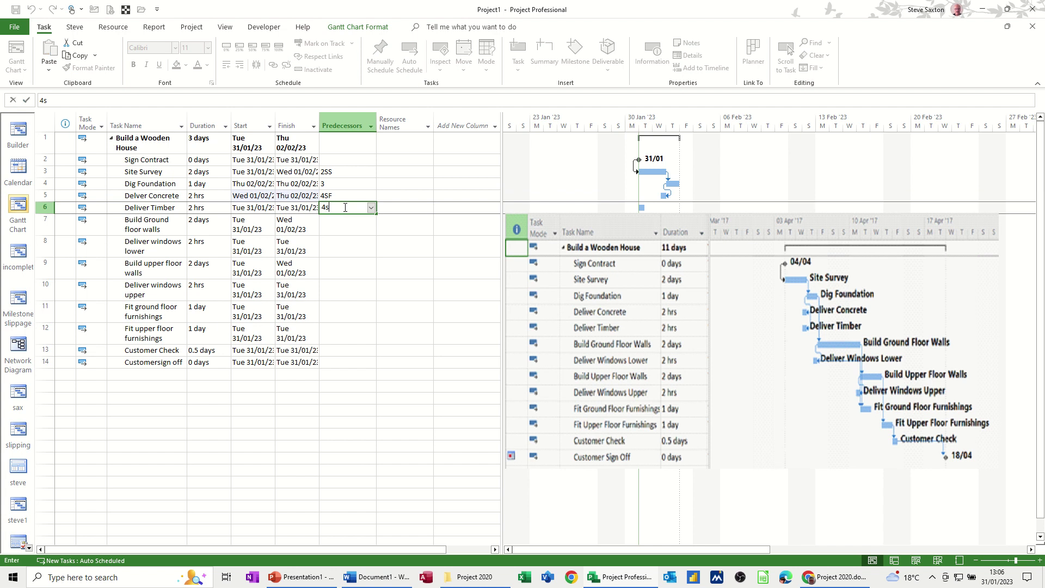
pyautogui.write('f')
pyautogui.press('Return')
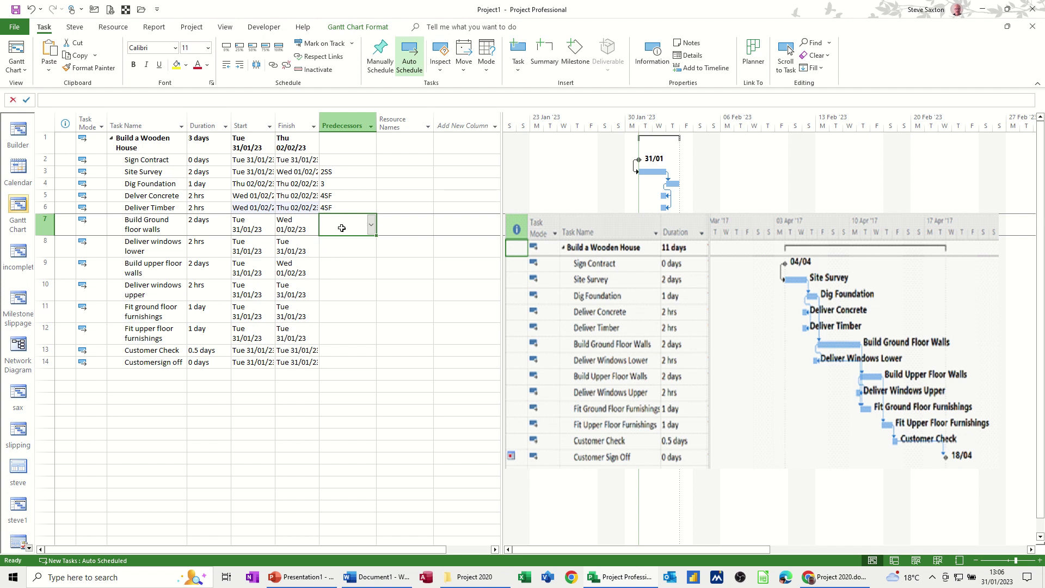
pyautogui.write('4')
pyautogui.click(338, 241)
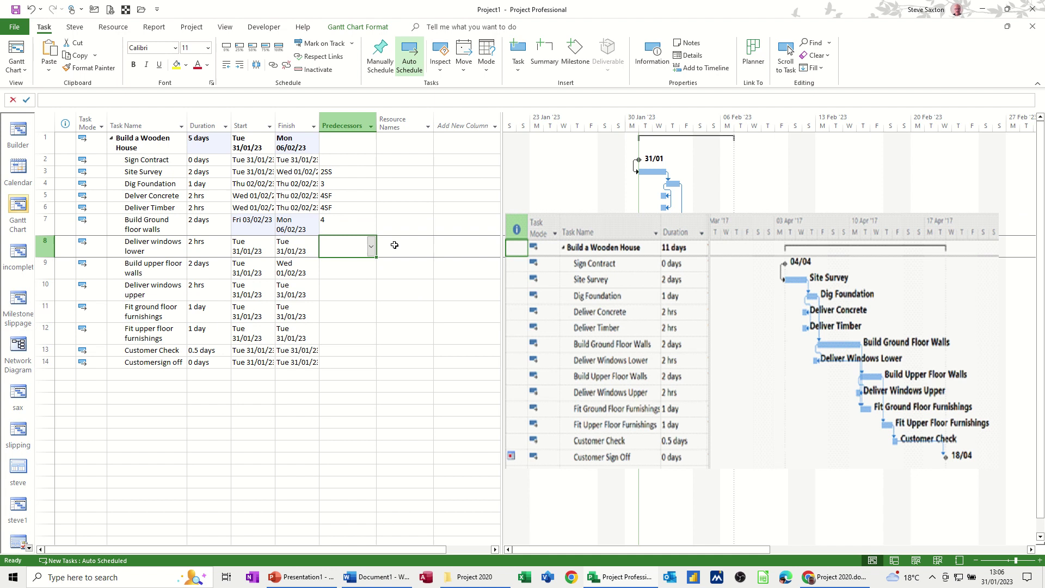
pyautogui.moveTo(686, 218); pyautogui.dragTo(689, 263)
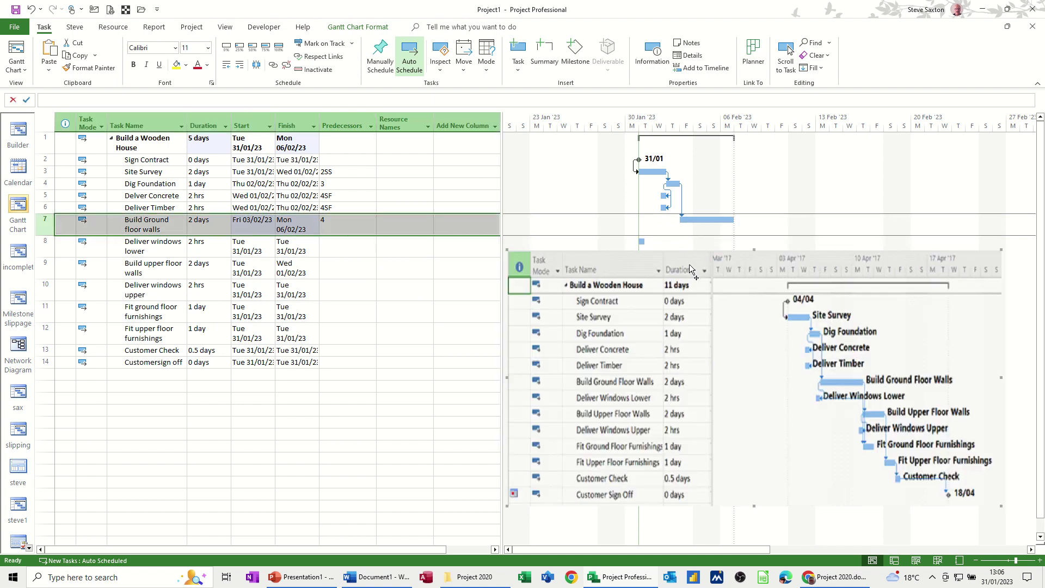
# In Bar Styles, set the Right bar text to Name so task names label each bar.
pyautogui.click(751, 180)
pyautogui.doubleClick(751, 180)
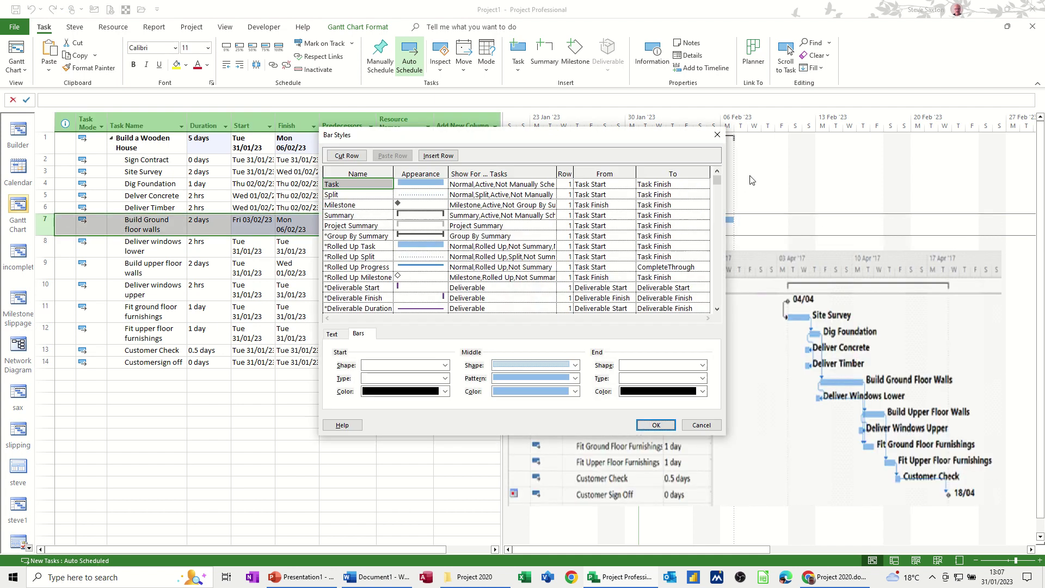
pyautogui.click(333, 333)
pyautogui.click(418, 369)
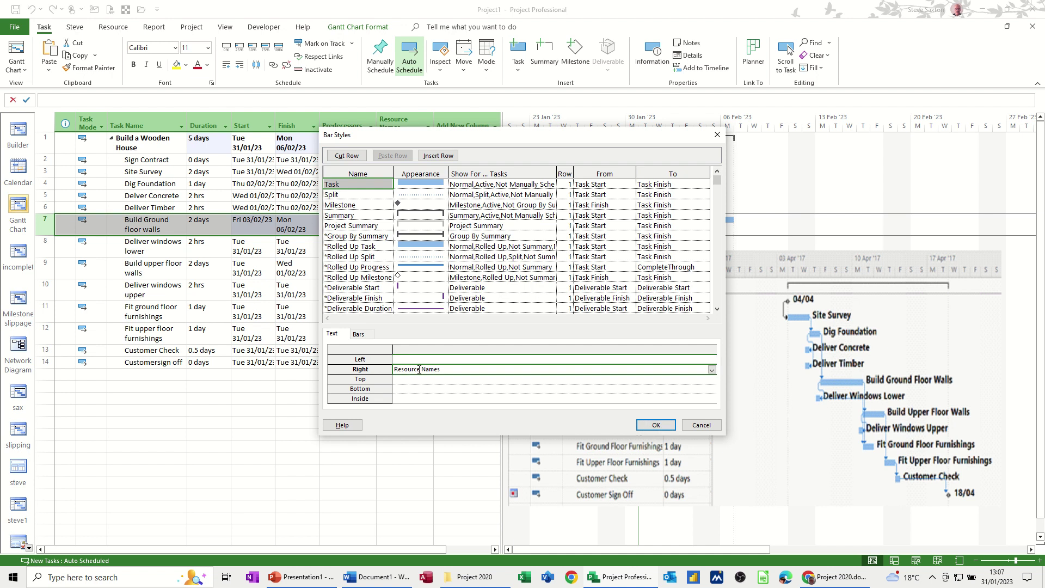
pyautogui.click(656, 425)
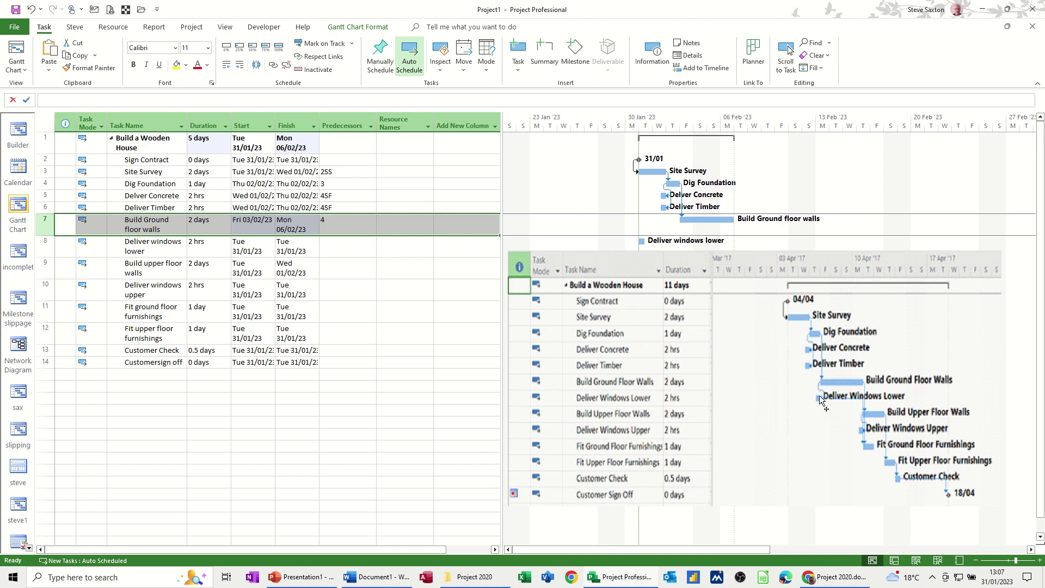
# Give Deliver windows lower predecessor 7SF and Build upper floor walls predecessors 7,8.
pyautogui.click(341, 248)
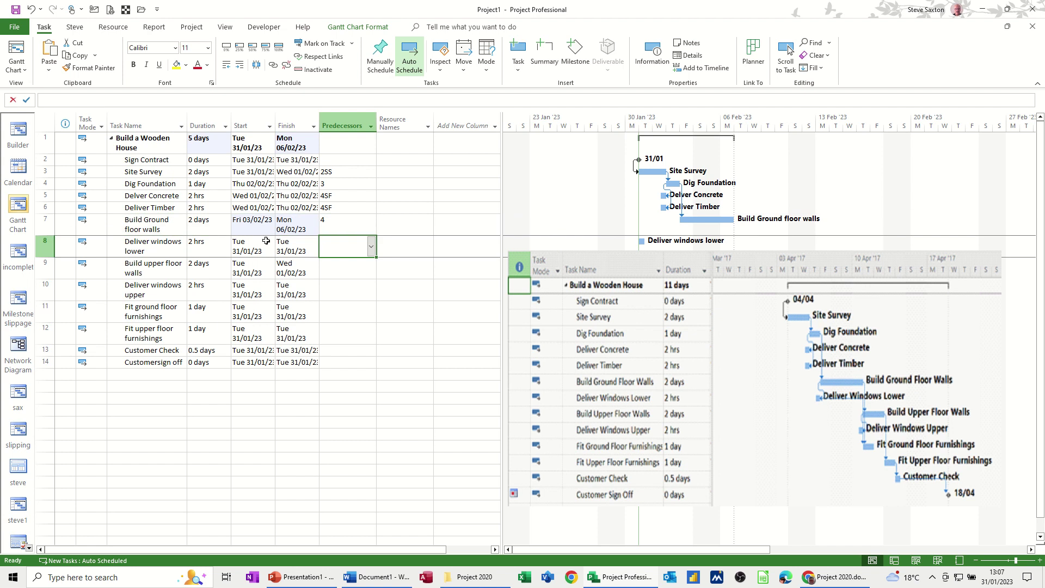
pyautogui.write('7')
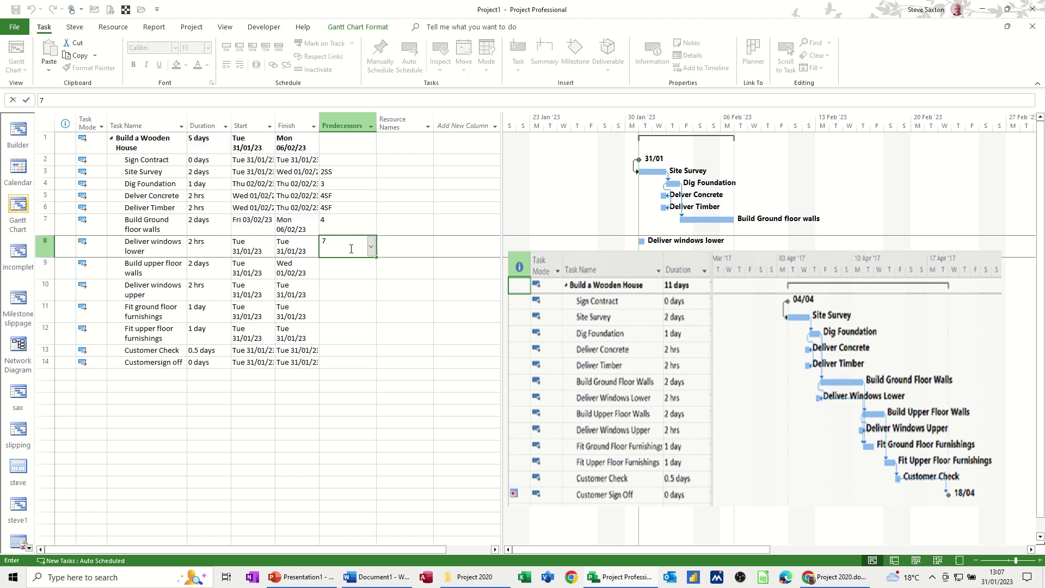
pyautogui.write('sf')
pyautogui.press('Return')
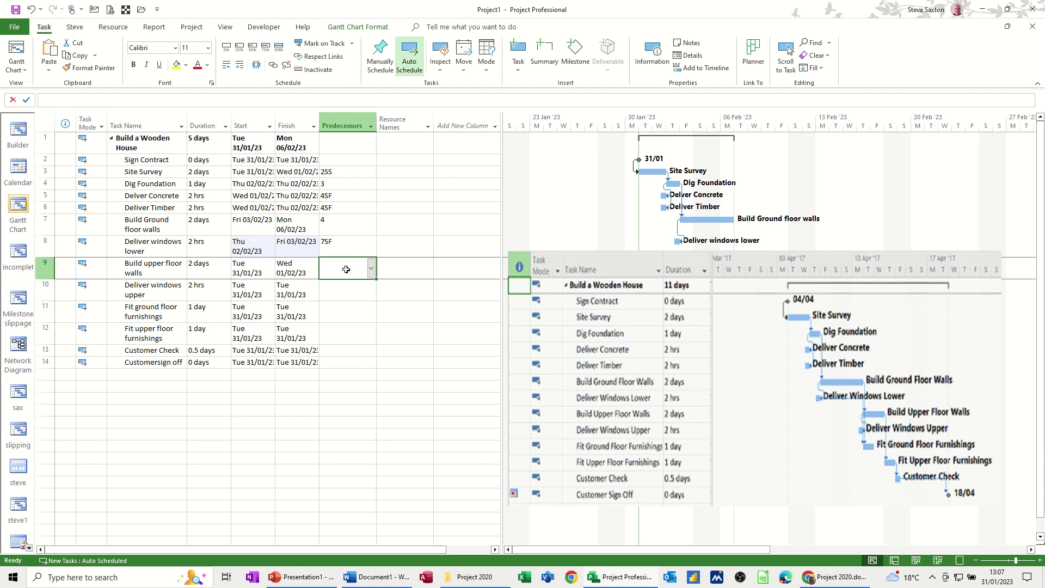
pyautogui.write('7')
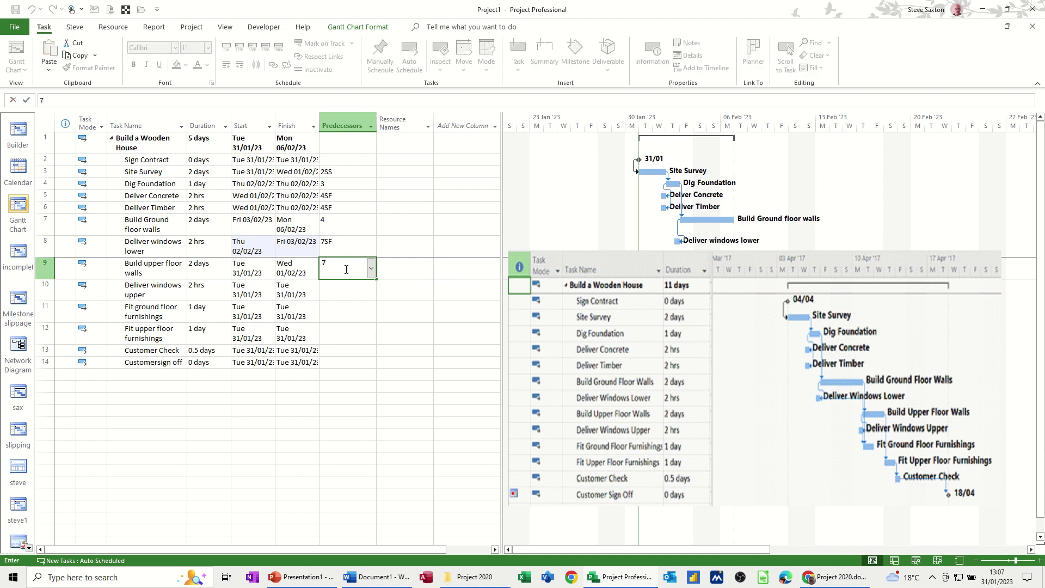
pyautogui.write('8')
pyautogui.press('Return')
pyautogui.moveTo(665, 261)
pyautogui.mouseDown()
pyautogui.moveTo(665, 315)
pyautogui.moveTo(667, 261)
pyautogui.mouseUp()
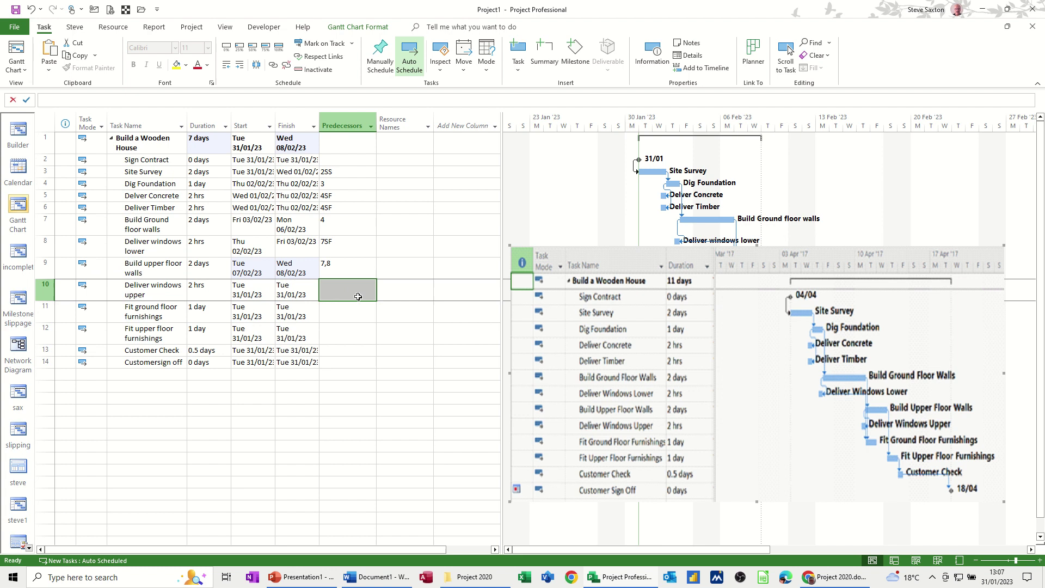
pyautogui.doubleClick(342, 294)
# Enter predecessors 9SF for Deliver windows upper, 9,10 for both furnishing fits, and 12 for Customer Check.
pyautogui.write('9s')
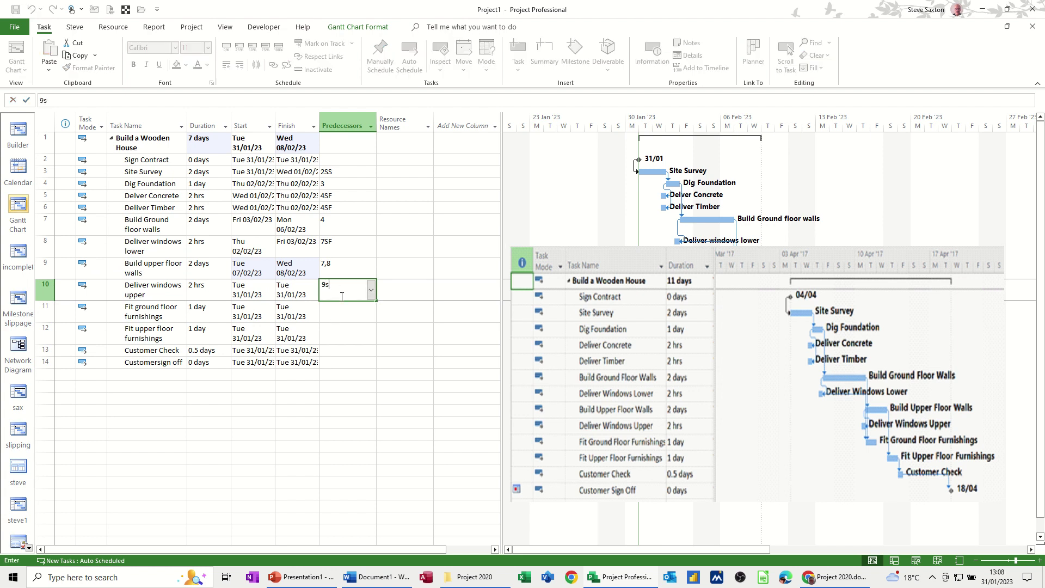
pyautogui.write('f')
pyautogui.press('Return')
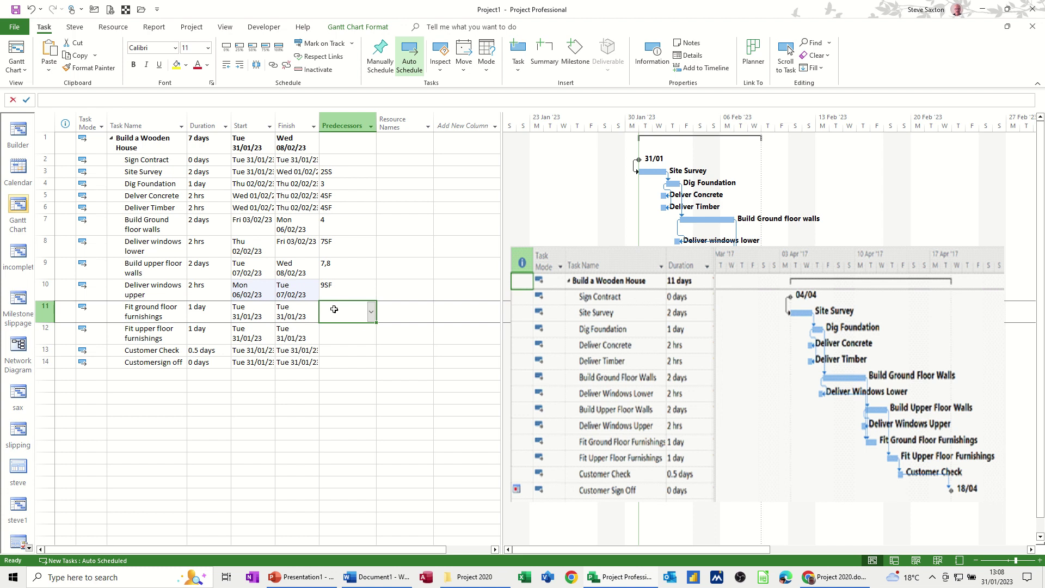
pyautogui.write('9')
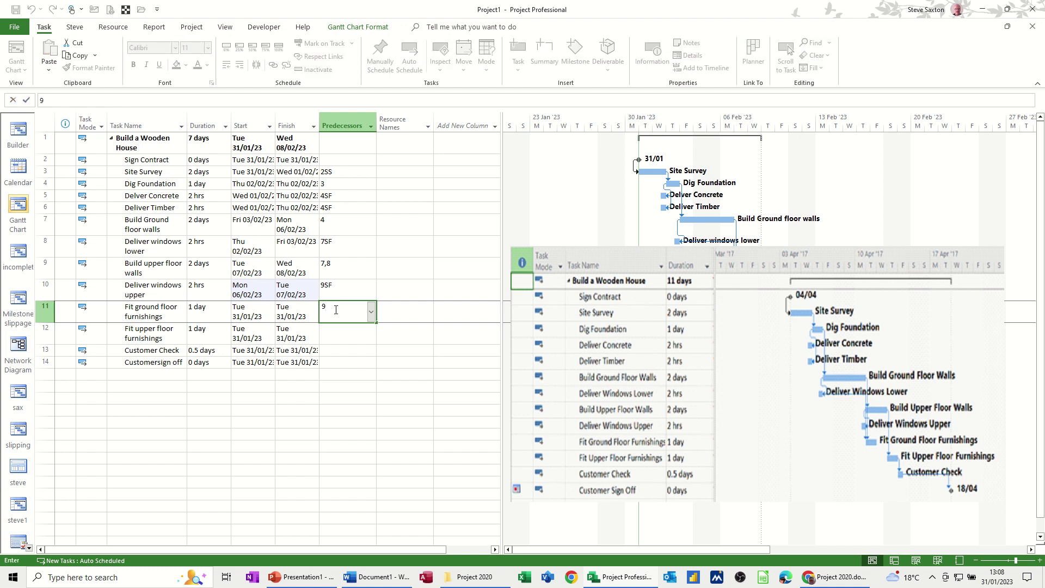
pyautogui.write(',10')
pyautogui.click(339, 331)
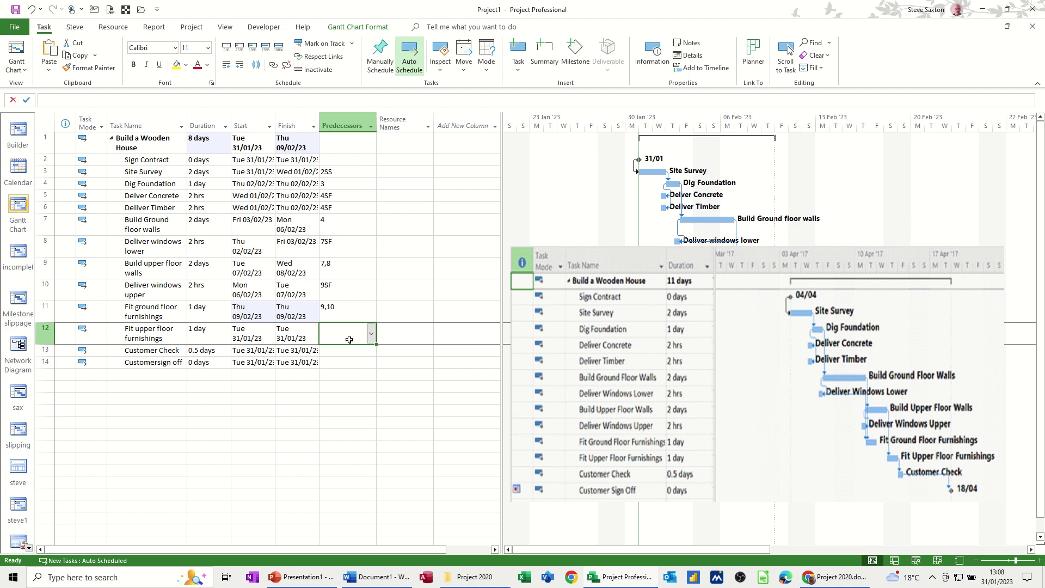
pyautogui.write('99')
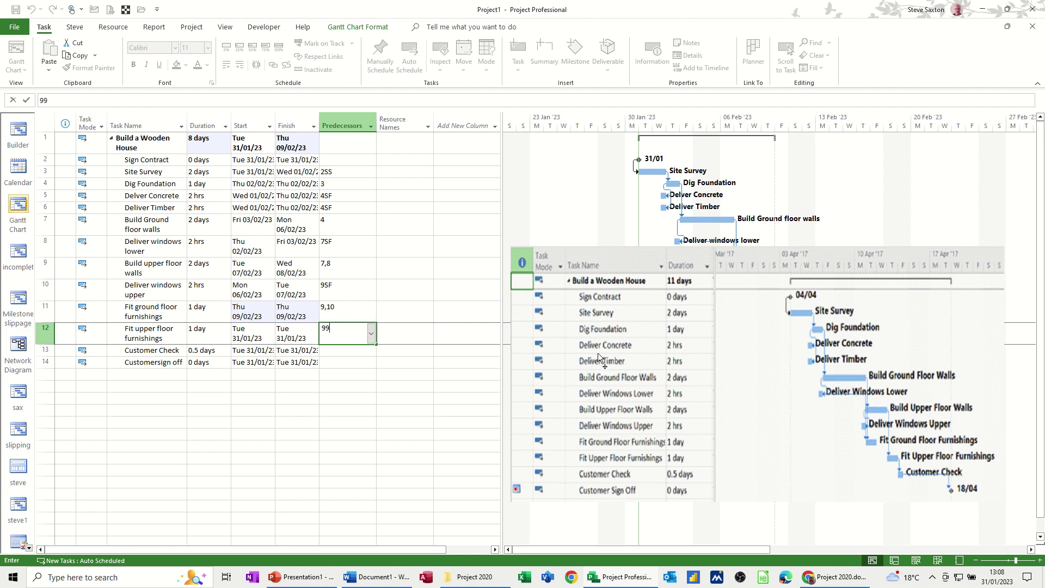
pyautogui.press('BackSpace')
pyautogui.write(',10')
pyautogui.click(336, 351)
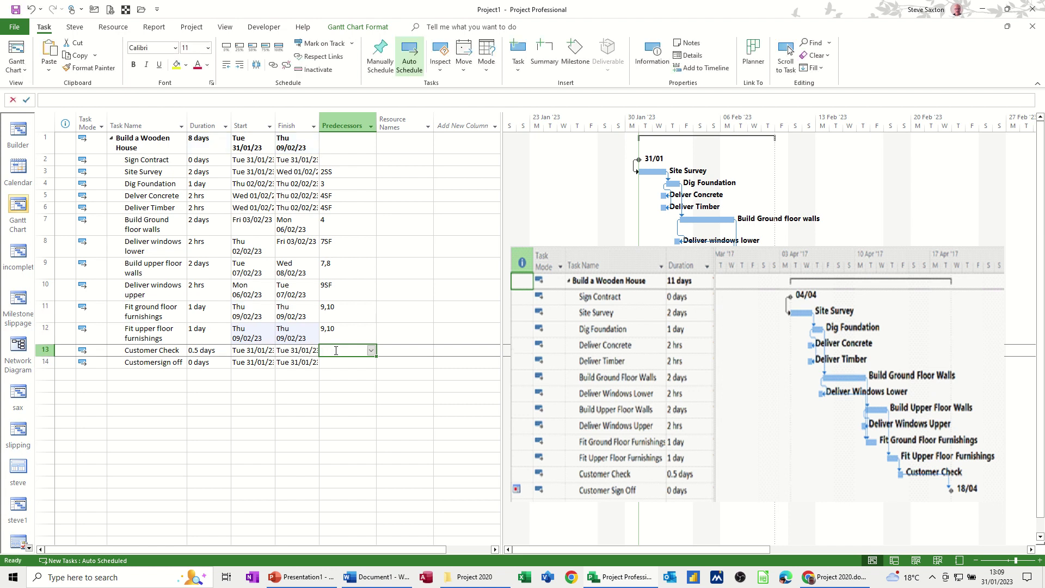
pyautogui.write('12')
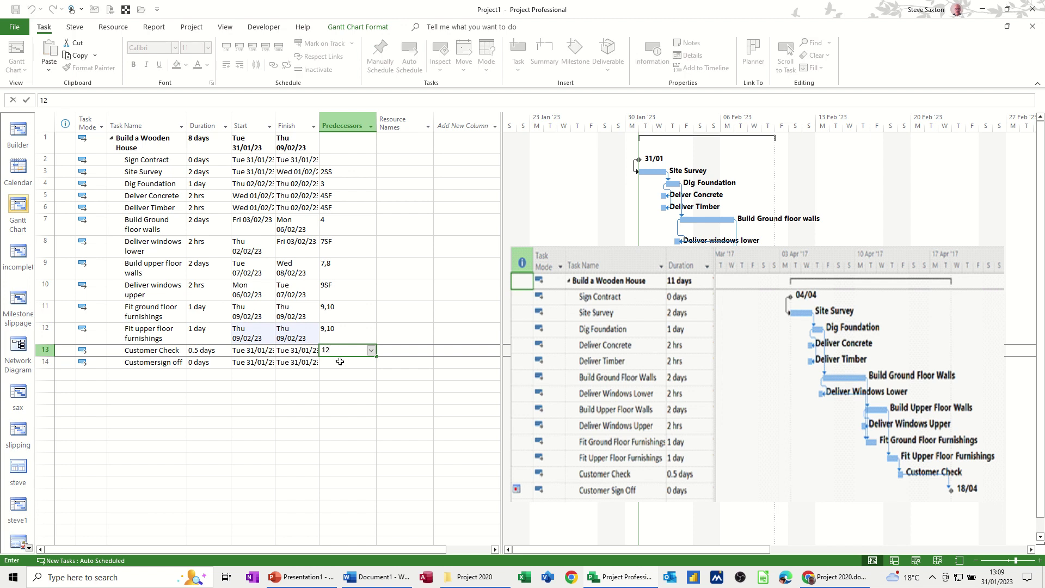
pyautogui.click(340, 361)
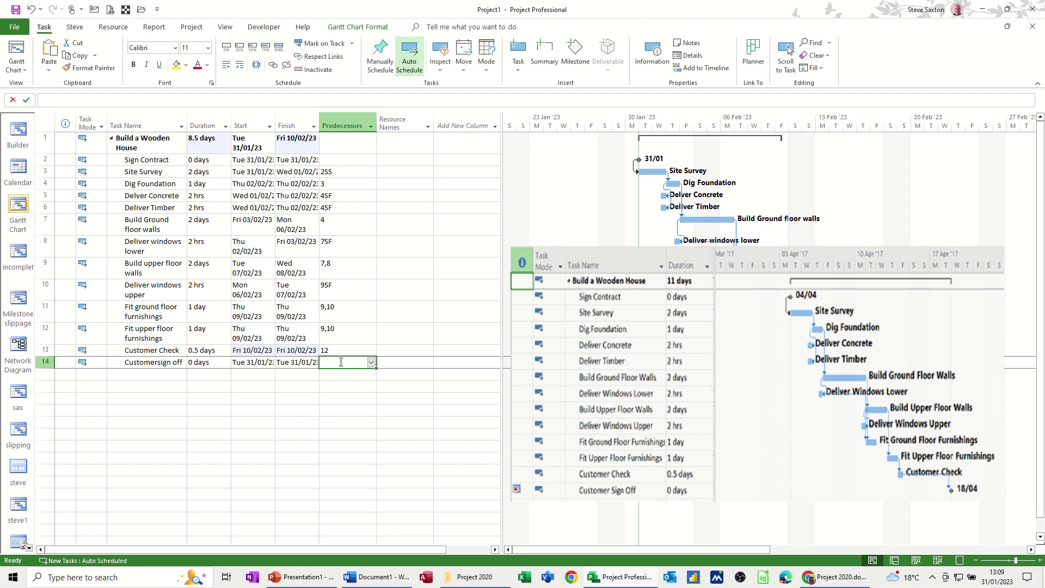
# Set the sign-off's predecessor to 13, move the reference picture right, and scroll back to 30 Jan.
pyautogui.write('13')
pyautogui.click(365, 318)
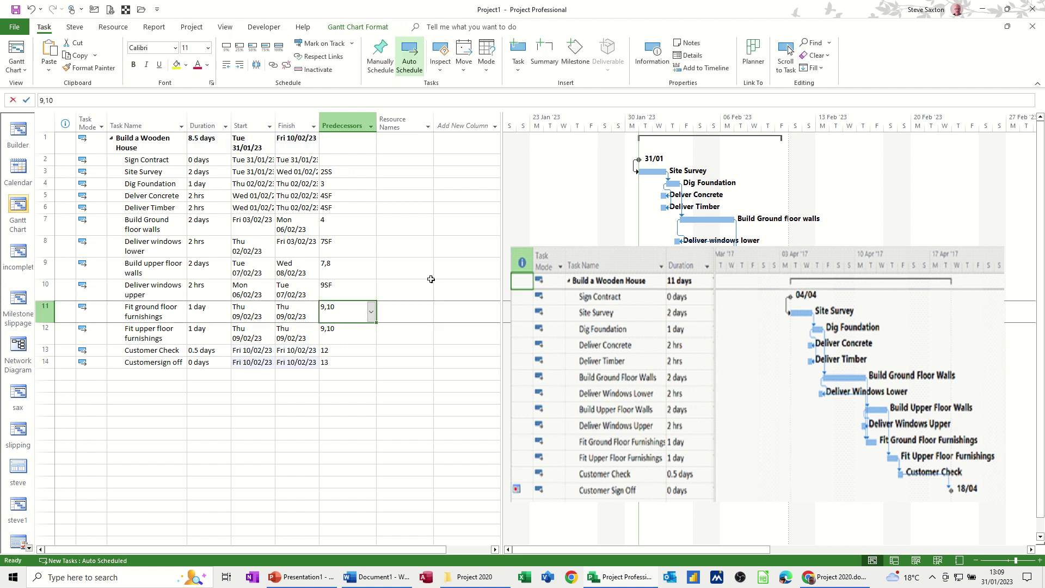
pyautogui.moveTo(662, 253); pyautogui.dragTo(968, 292)
pyautogui.click(508, 550)
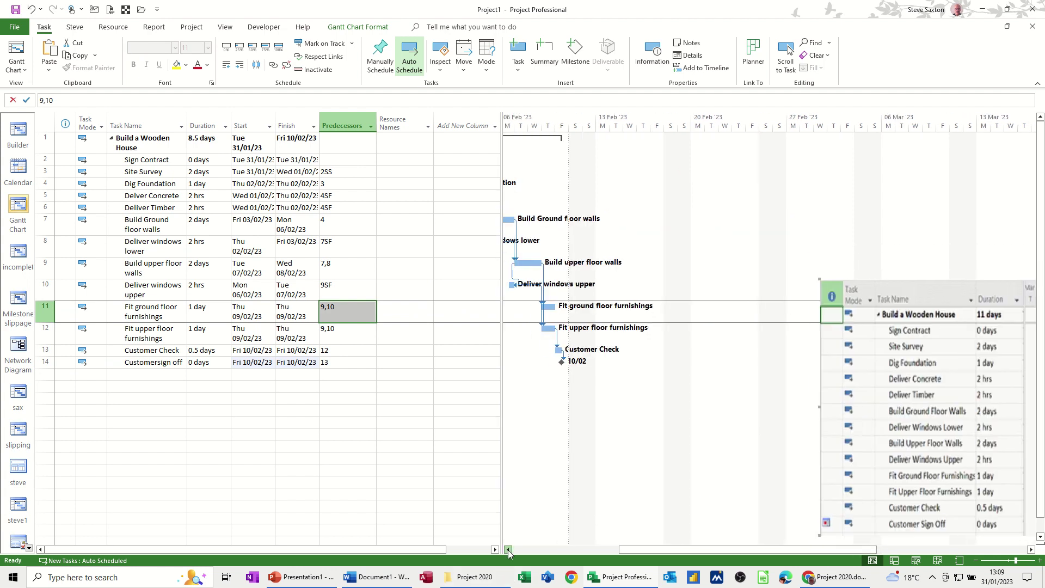
pyautogui.click(509, 550)
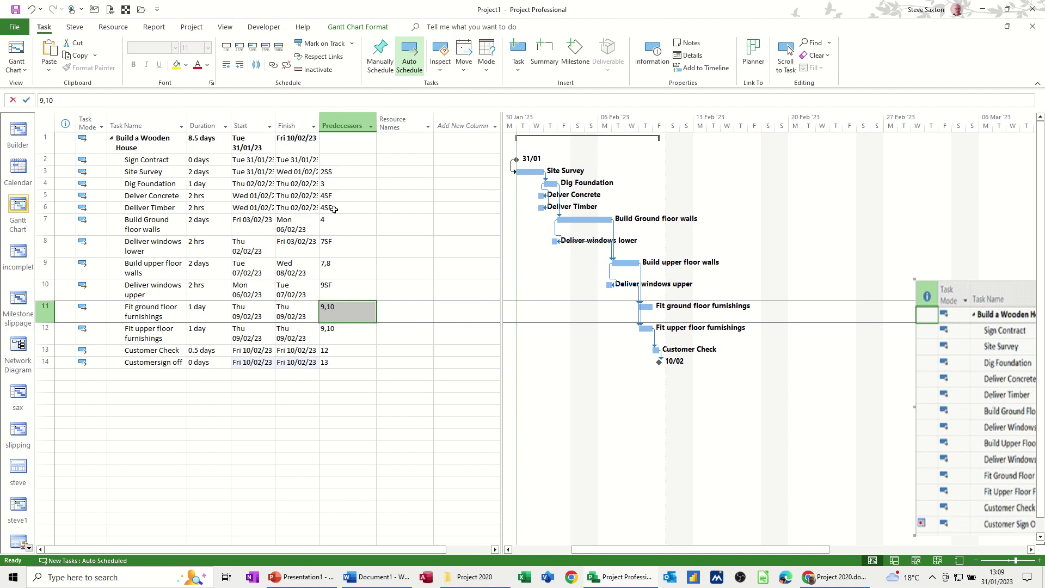
pyautogui.click(158, 173)
pyautogui.doubleClick(158, 173)
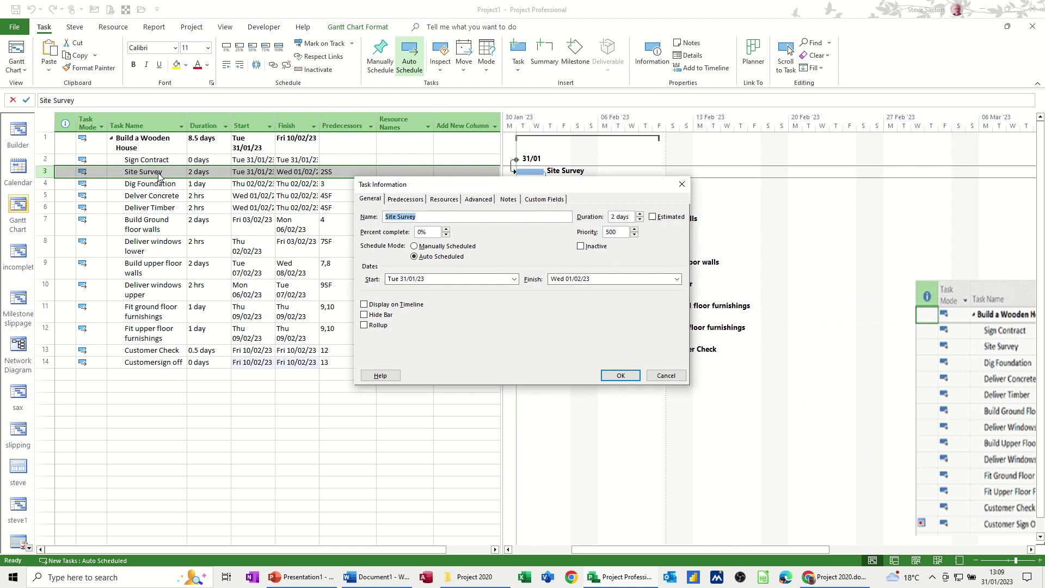
pyautogui.click(418, 199)
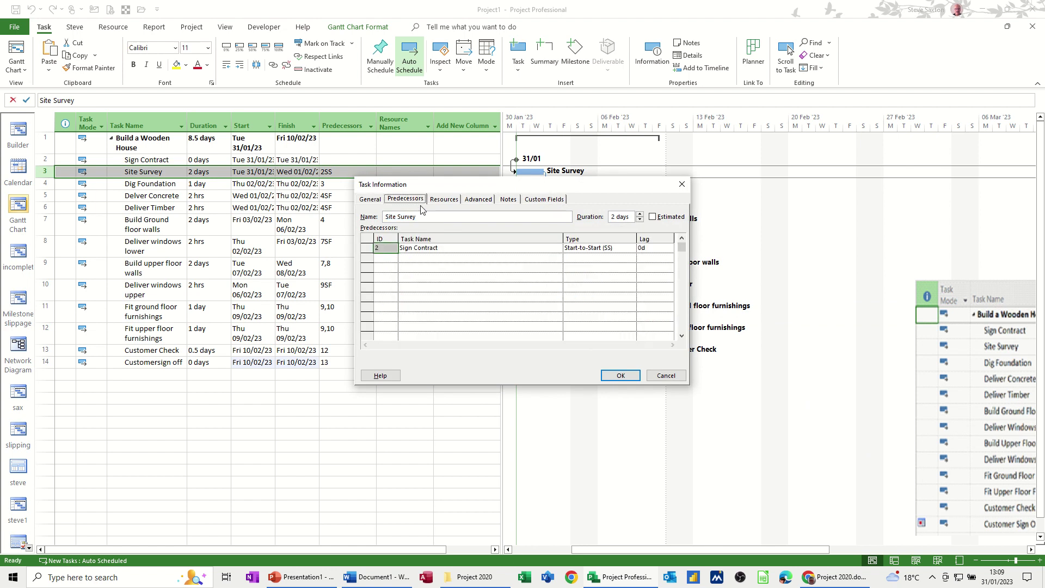
pyautogui.click(602, 249)
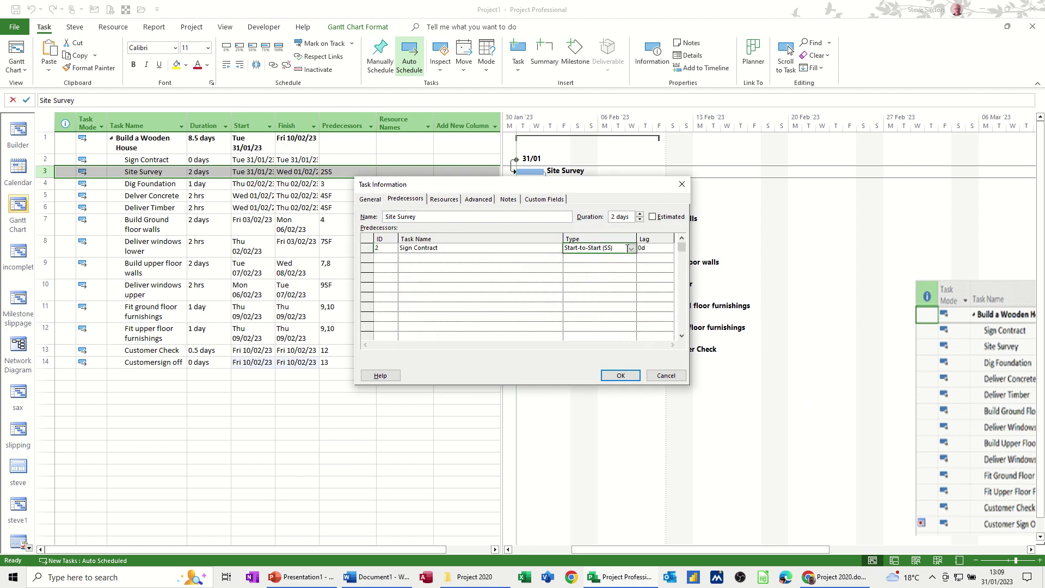
pyautogui.click(632, 250)
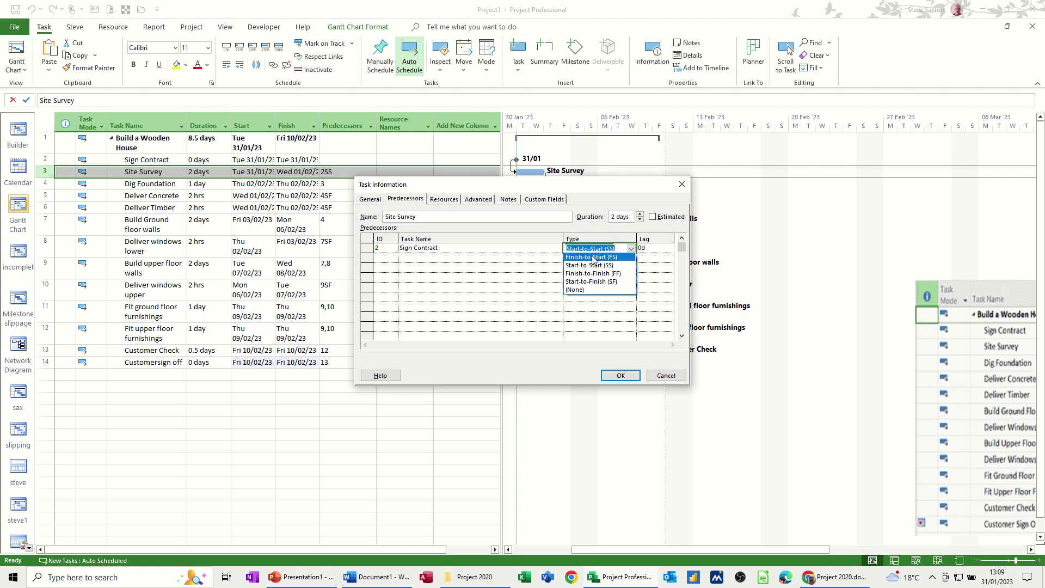
pyautogui.click(651, 374)
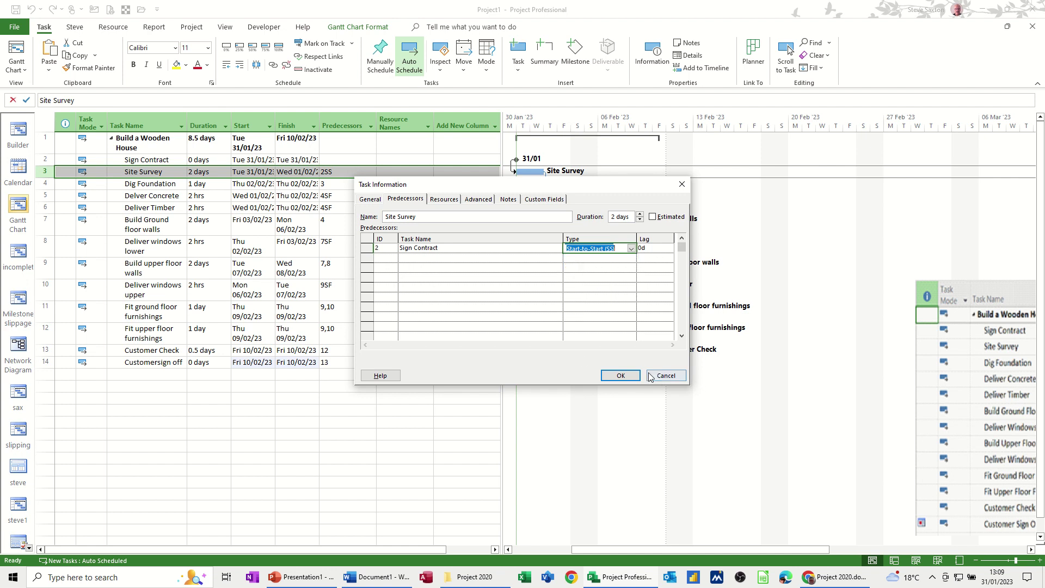
# Reposition the reference picture to the chart's upper right, leaving task 7's predecessor as 4.
pyautogui.click(660, 375)
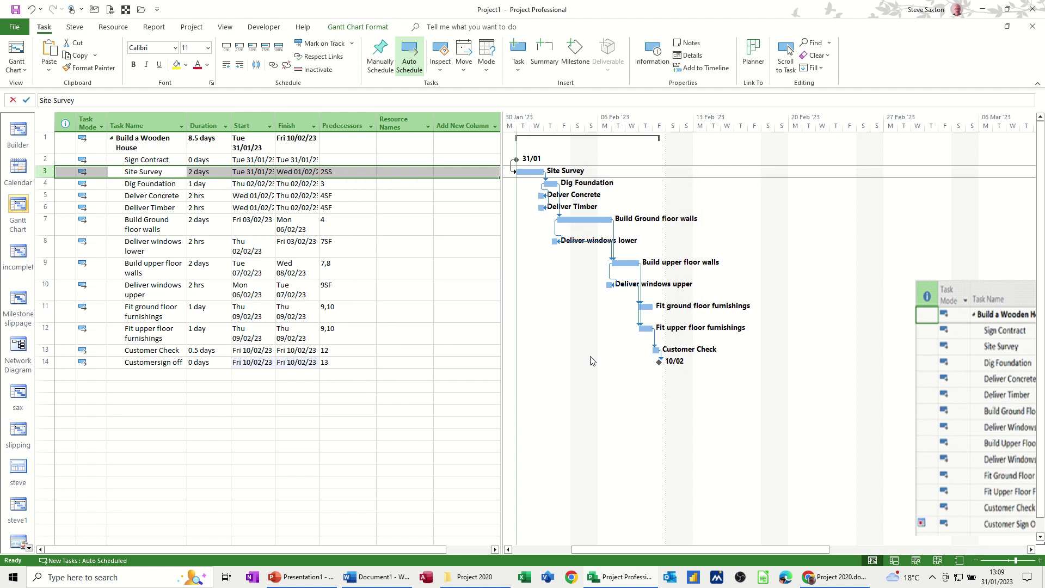
pyautogui.click(346, 225)
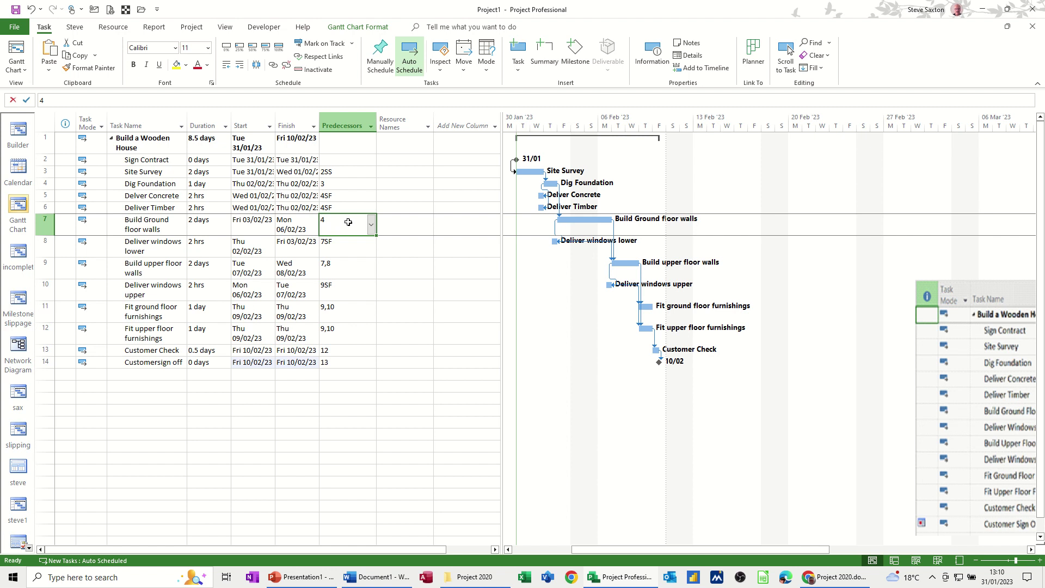
pyautogui.moveTo(942, 299); pyautogui.dragTo(806, 174)
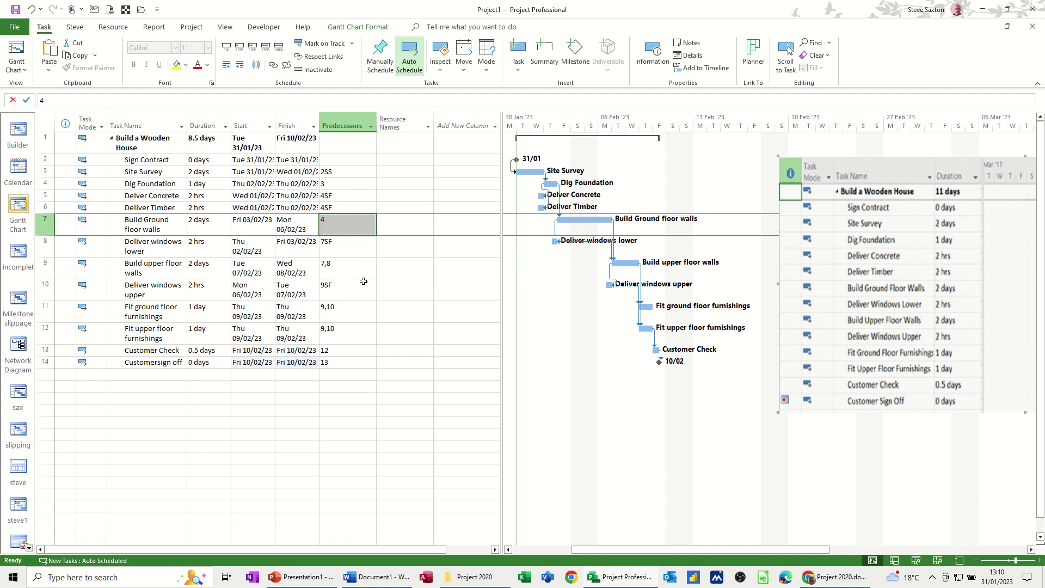
pyautogui.click(396, 251)
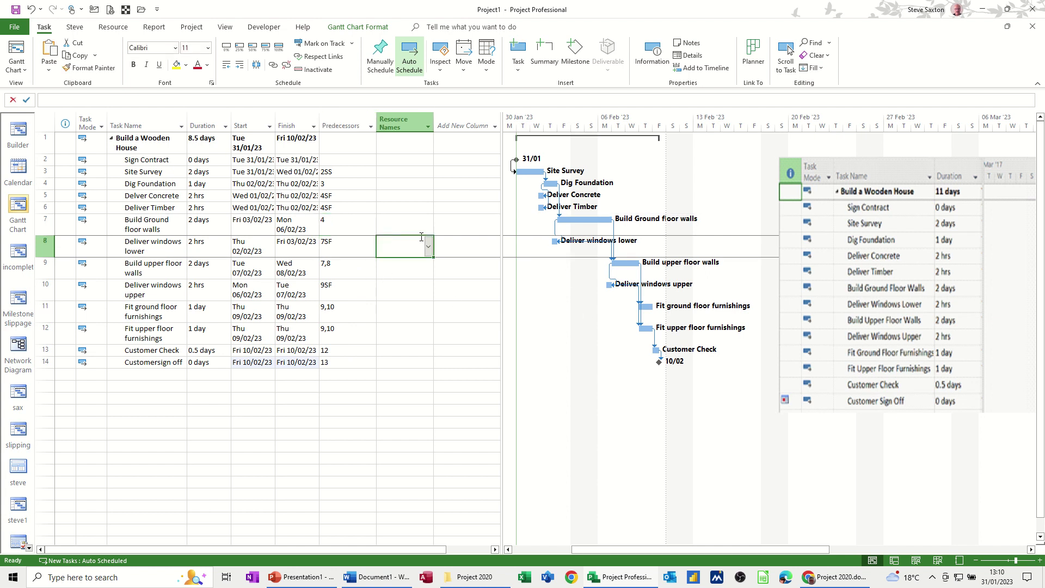